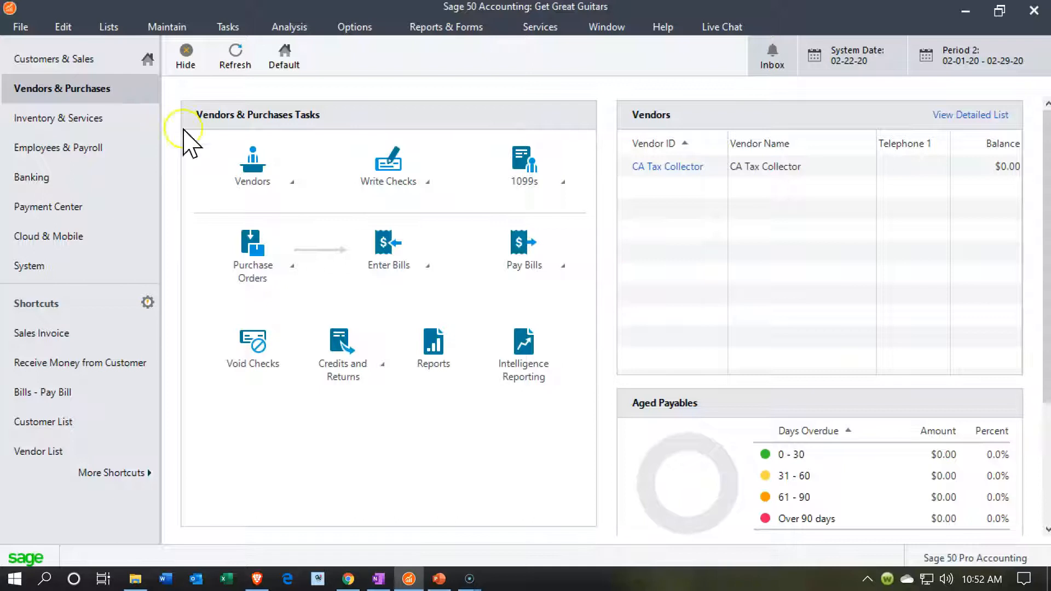
click(292, 184)
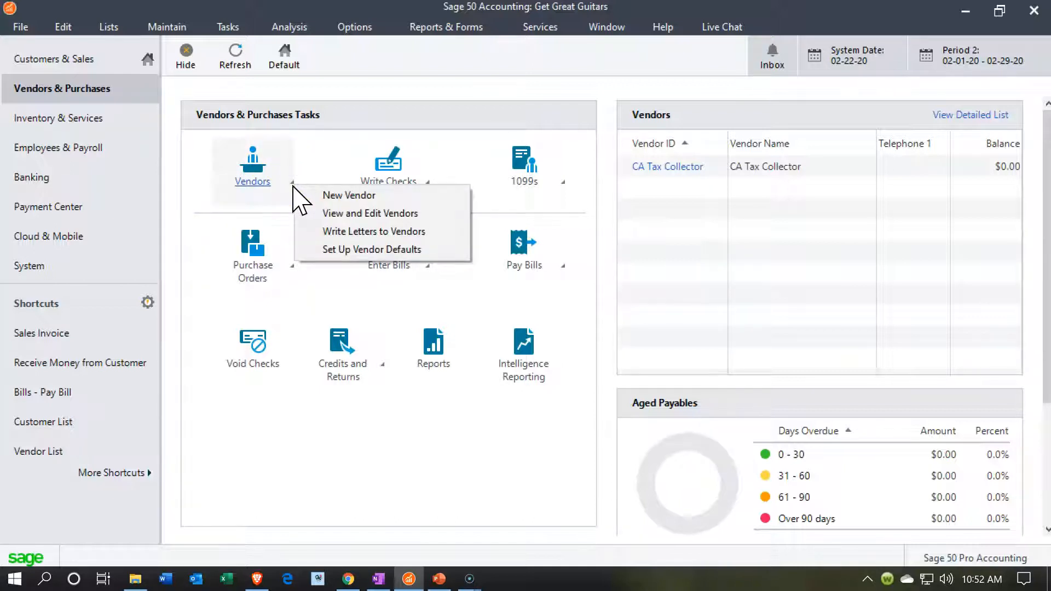
click(39, 46)
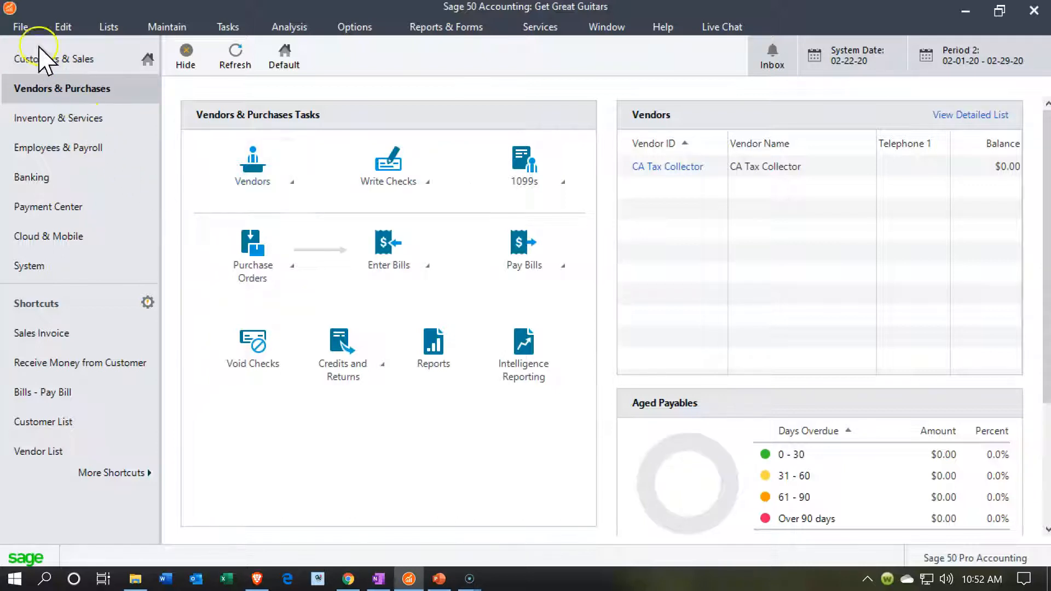
Open the Vendors section of the Setup Guide and proceed to its vendor list, choosing to enter vendors now
click(20, 27)
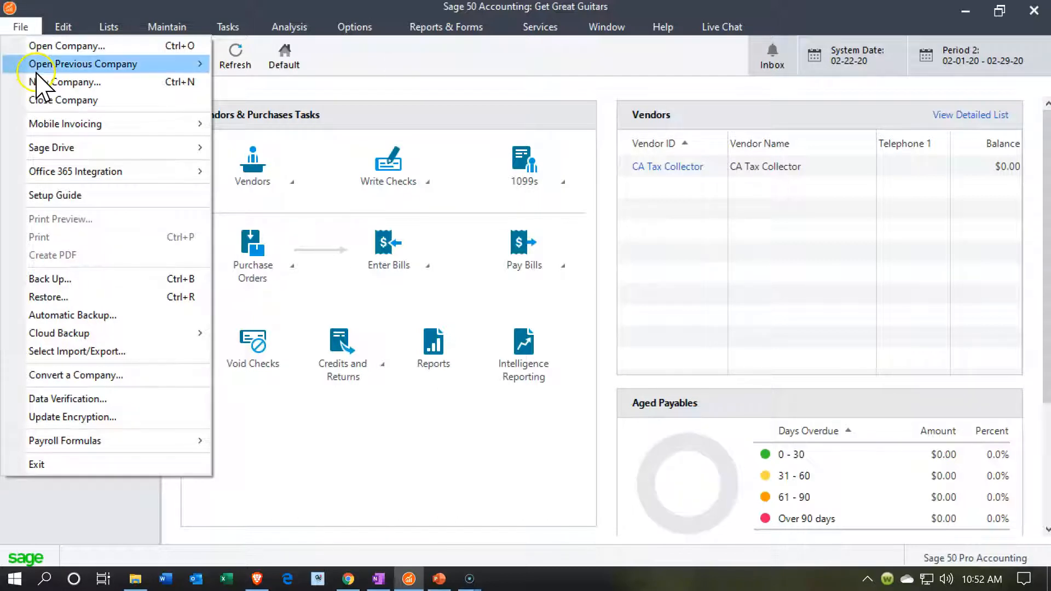
click(96, 83)
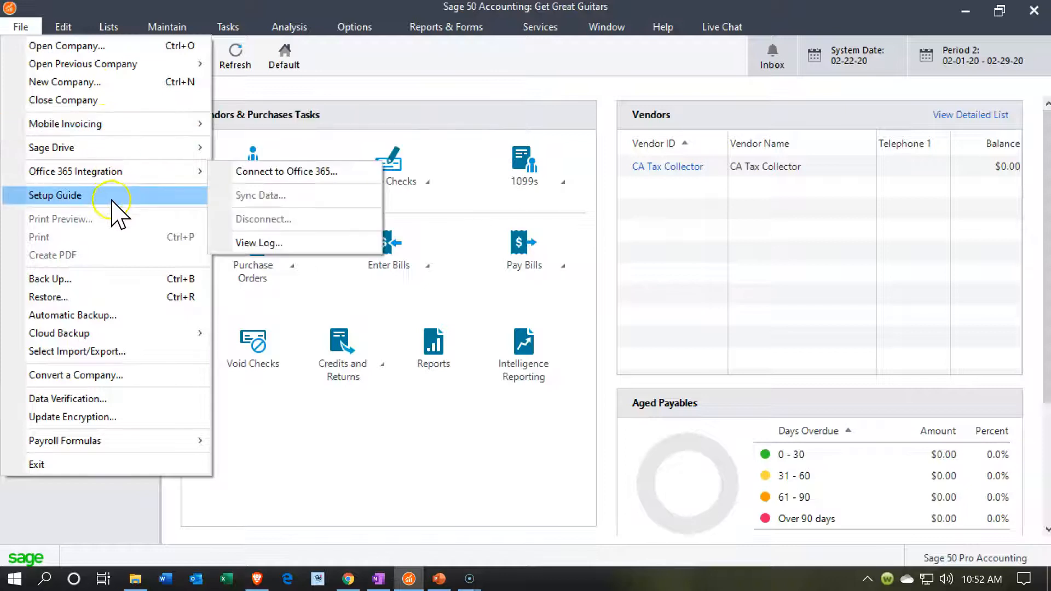
click(113, 197)
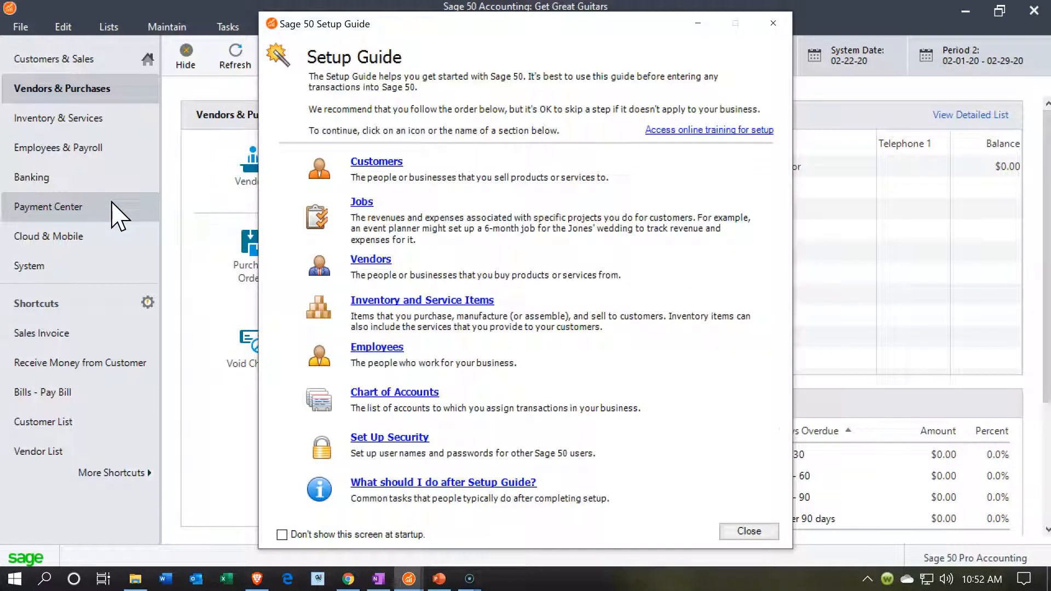
click(386, 267)
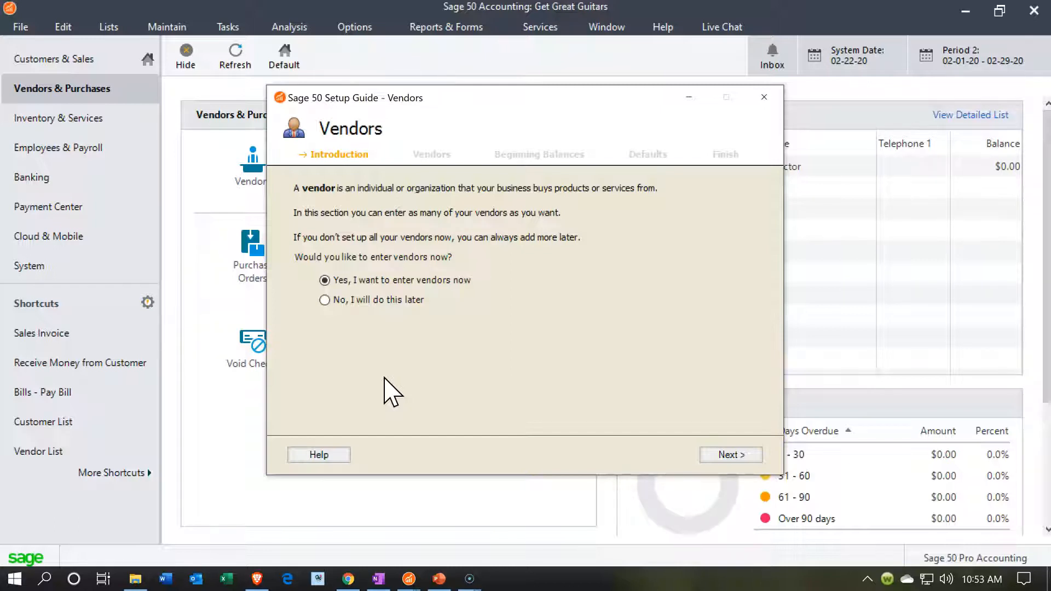
click(714, 457)
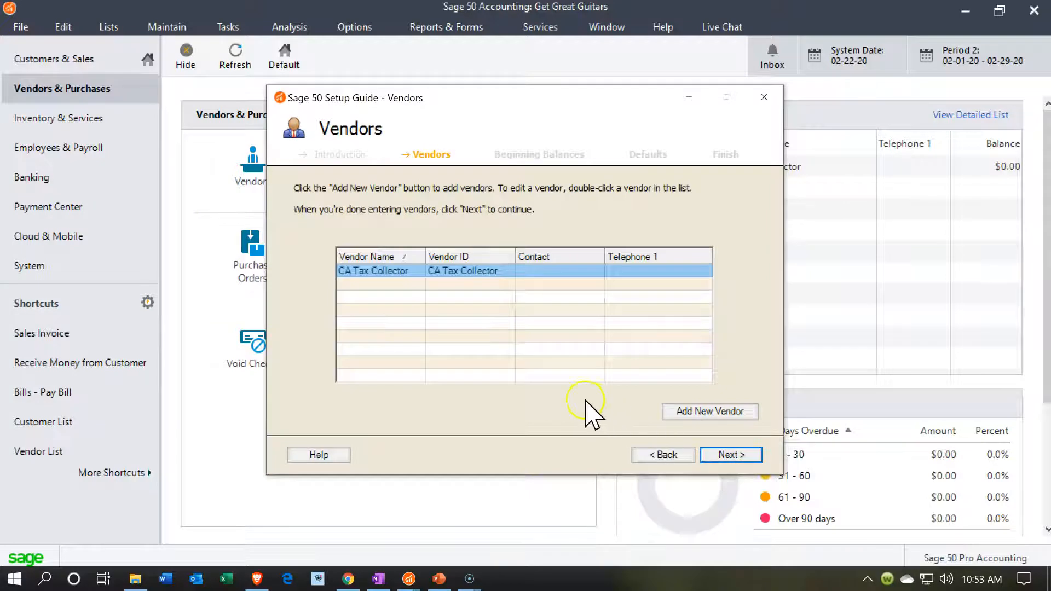
Start a new vendor record from the Setup Guide and enter Epiphone as its vendor ID
click(462, 340)
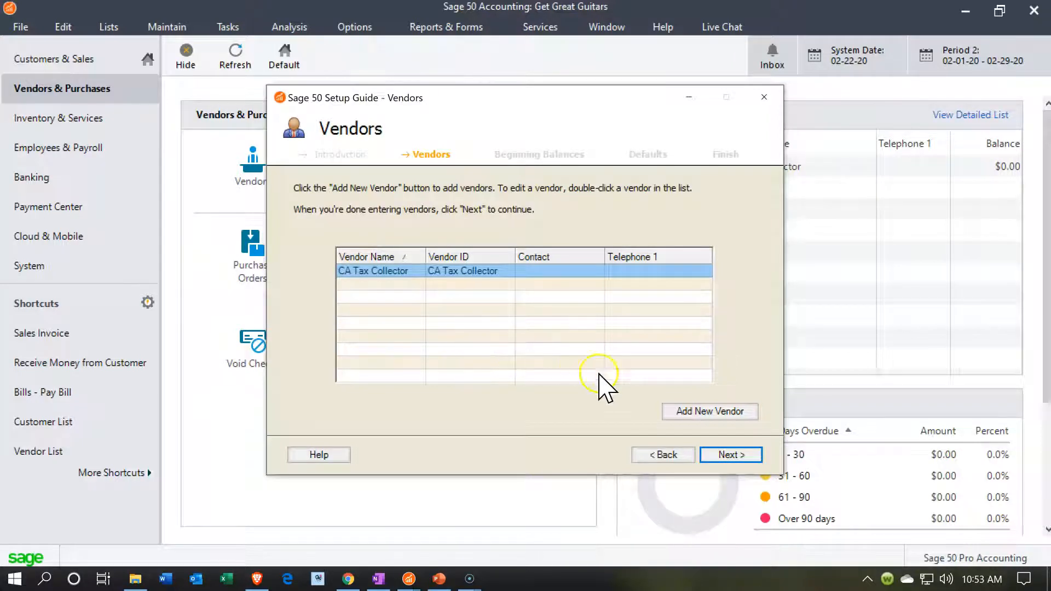
click(675, 414)
click(685, 416)
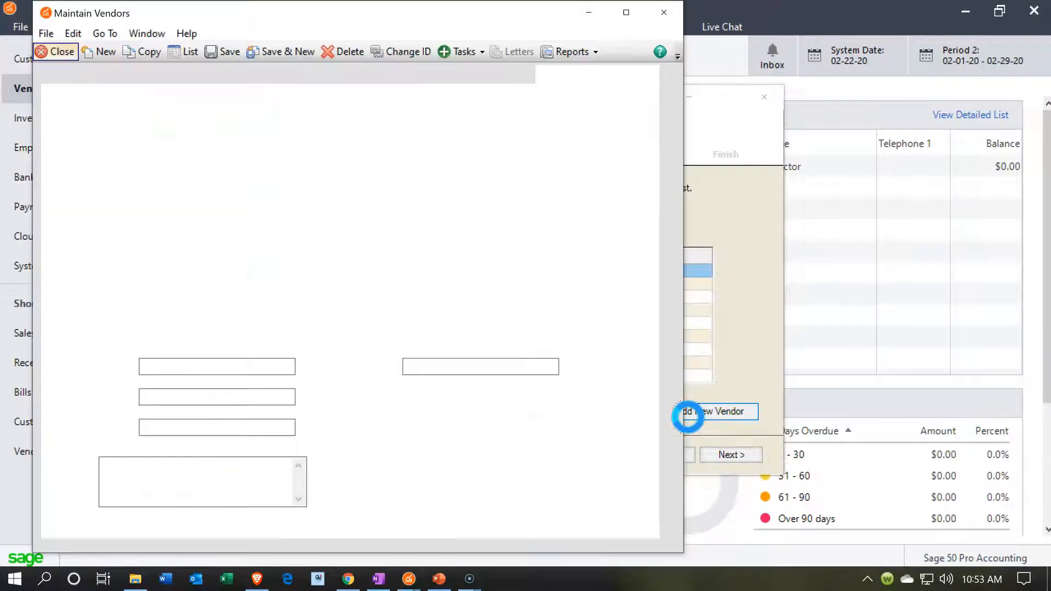
click(52, 34)
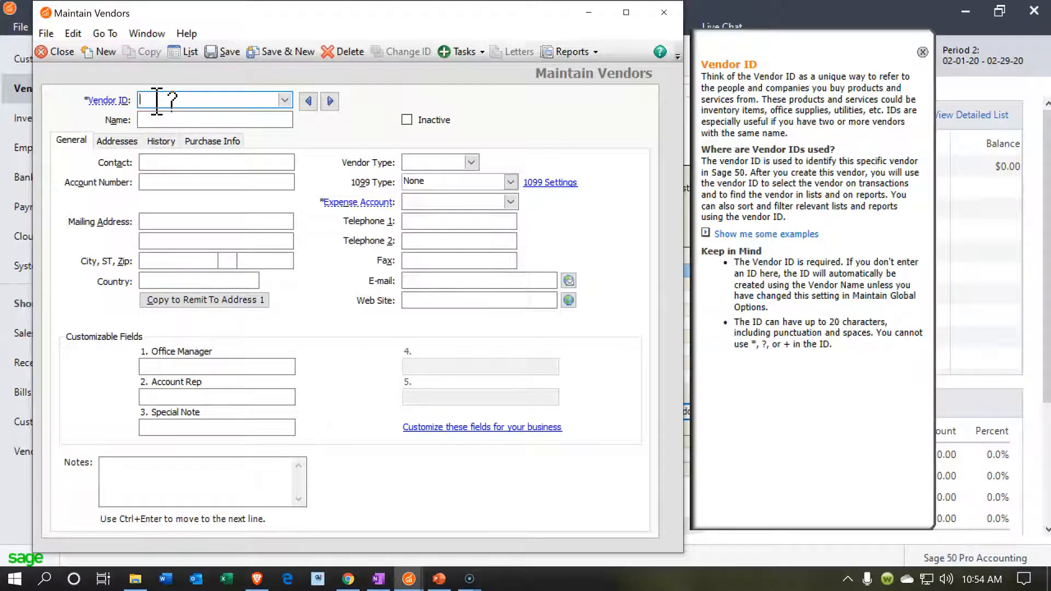
text(E)
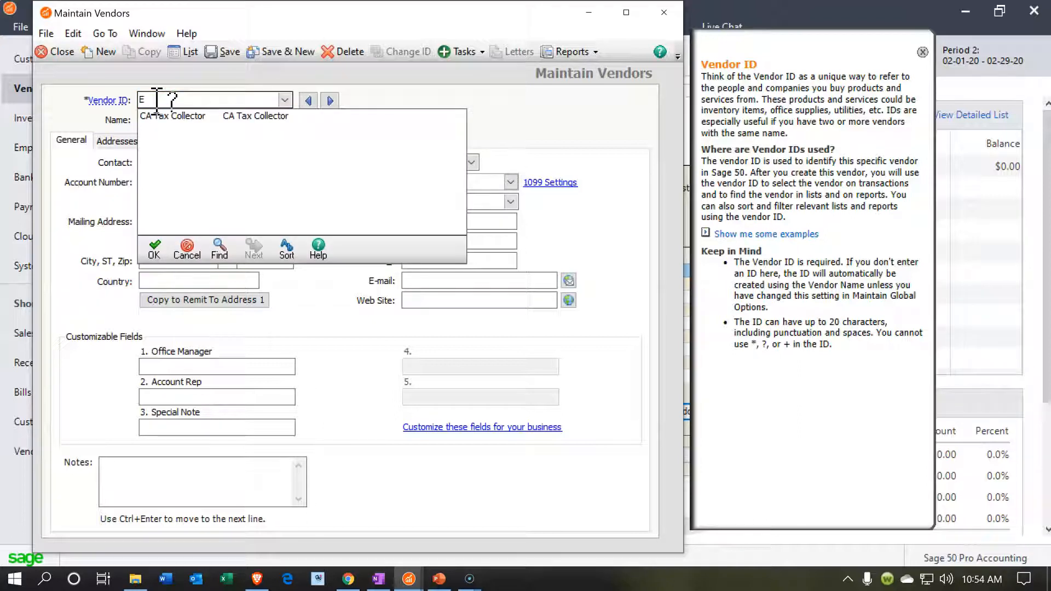
text(piphone)
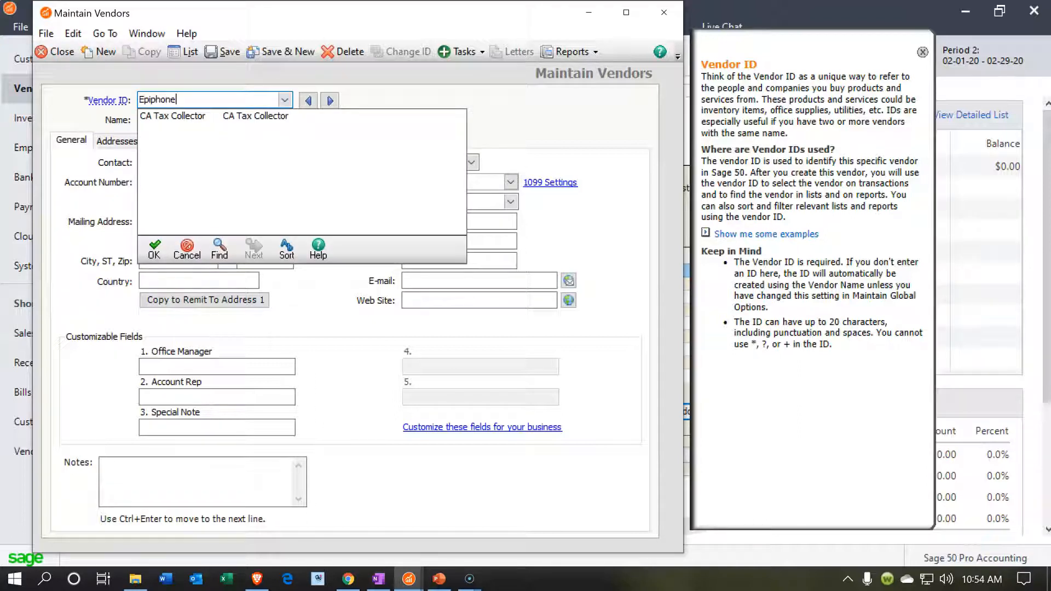
Copy the vendor ID Epiphone into the vendor's Name field
key(shift+Left)
key(shift+Left)
key(shift+Left)
key(shift+Left)
key(shift+Left)
key(shift+Left)
key(shift+Left)
key(shift+Left)
key(ctrl+c)
key(Escape)
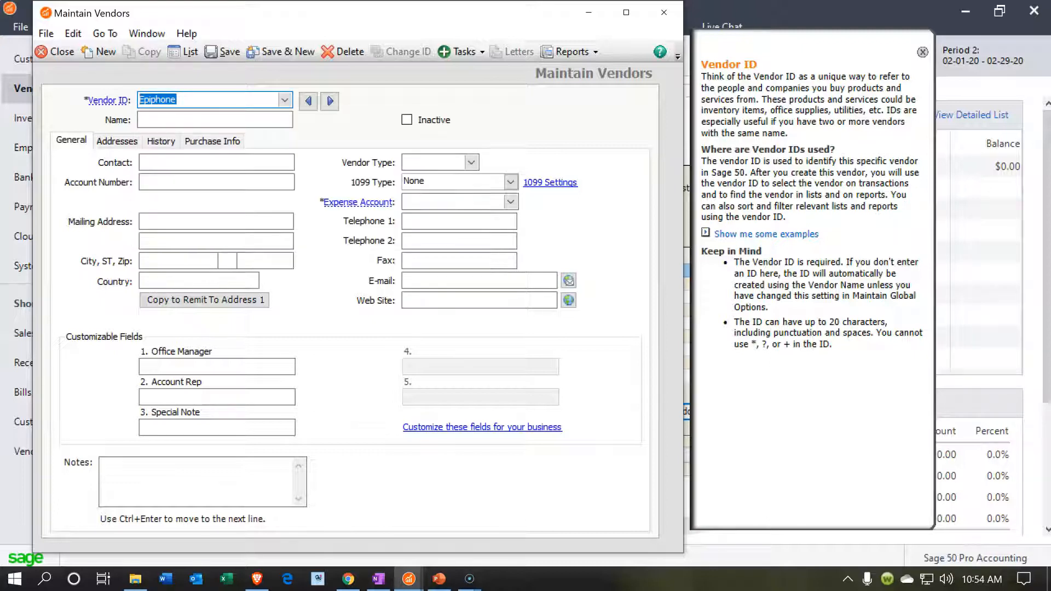
click(242, 120)
key(ctrl+v)
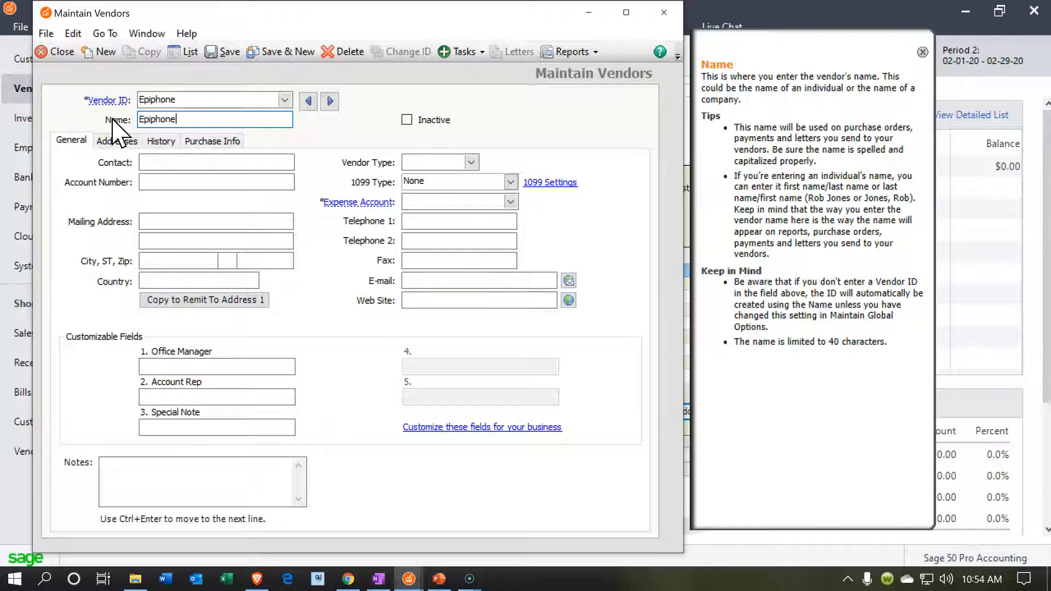
Go through the vendor's contact, account number, mailing address, vendor type and 1099 fields up to the expense account, leaving them as they are
click(367, 221)
click(350, 222)
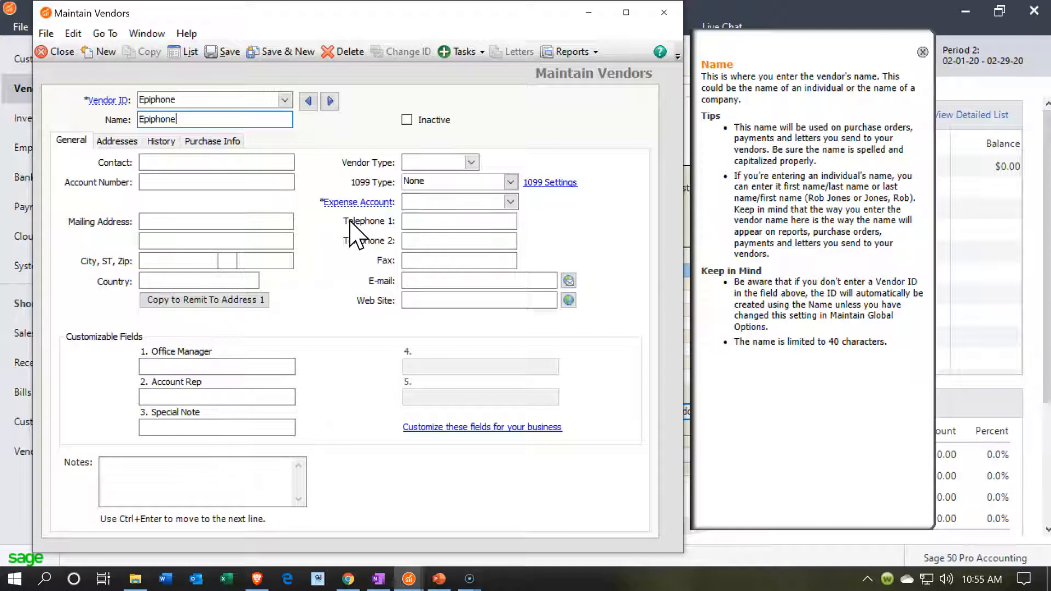
key(Tab)
key(Tab)
key(Tab)
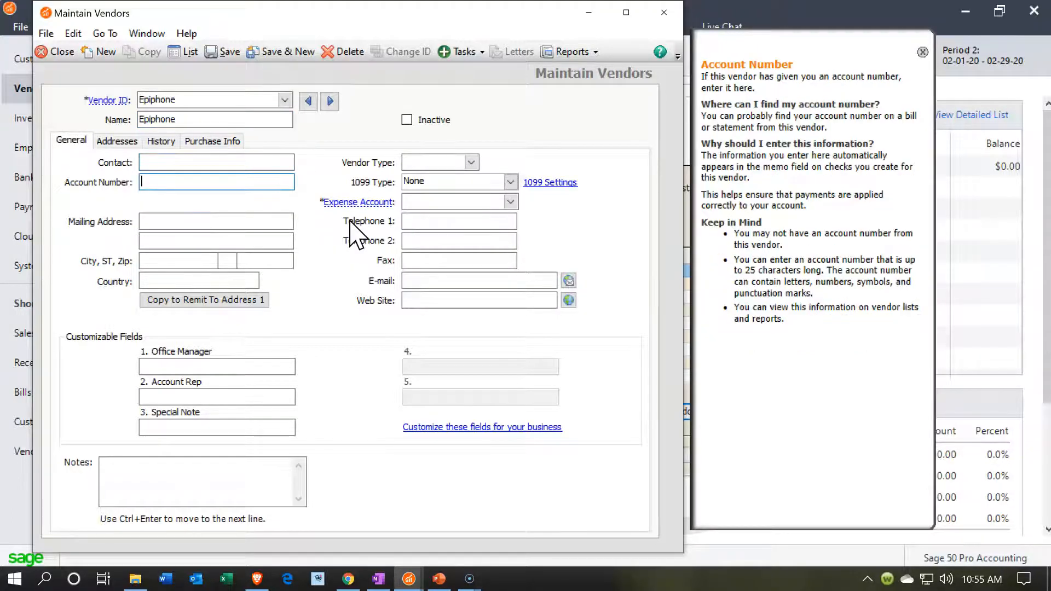
key(Tab)
key(Tab)
key(Tab)
key(Tab)
key(Tab)
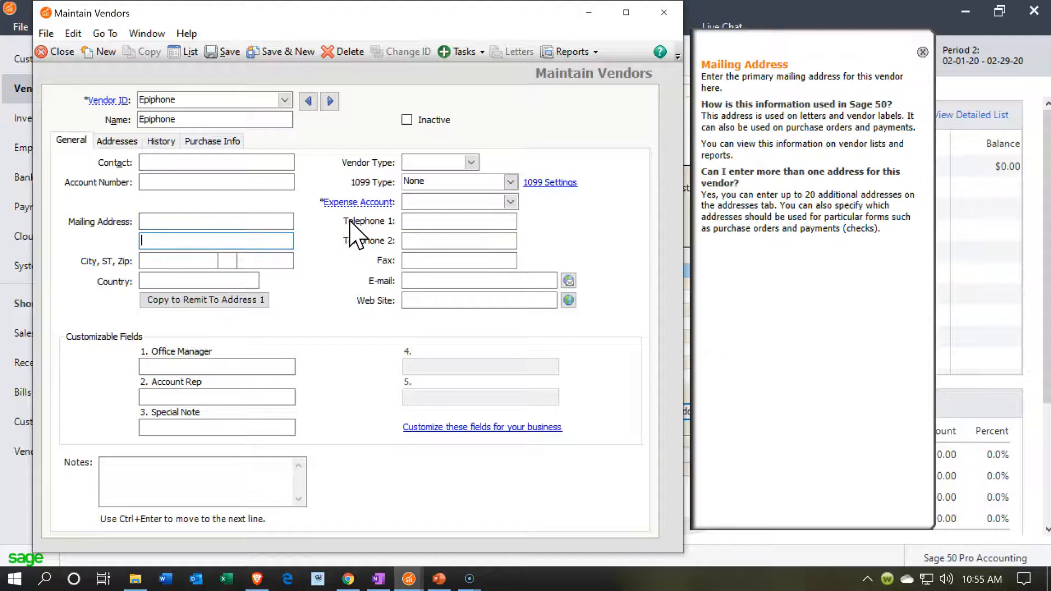
key(Tab)
key(Tab)
key(Tab)
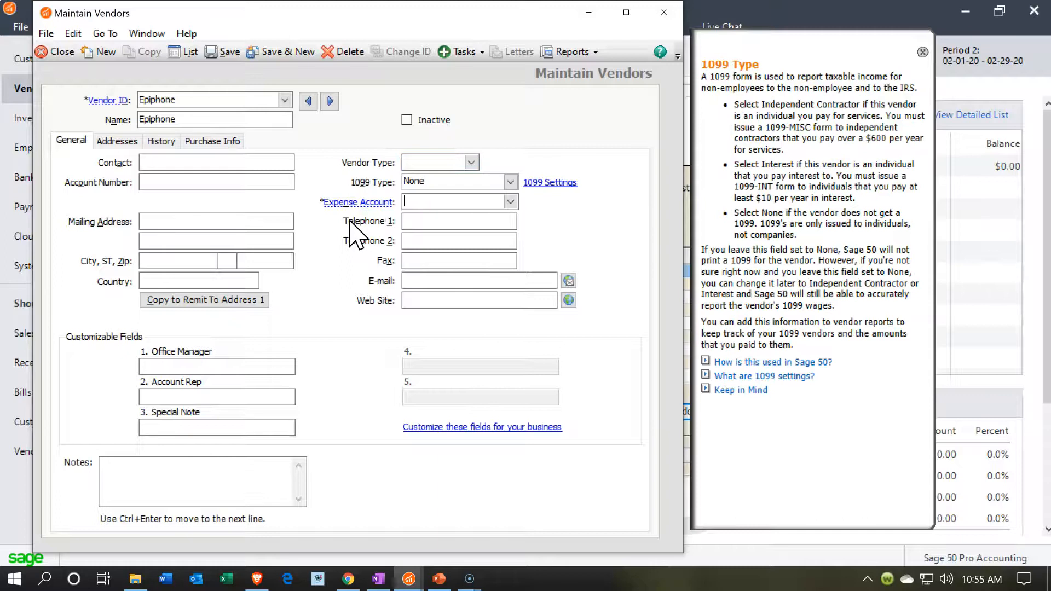
key(Tab)
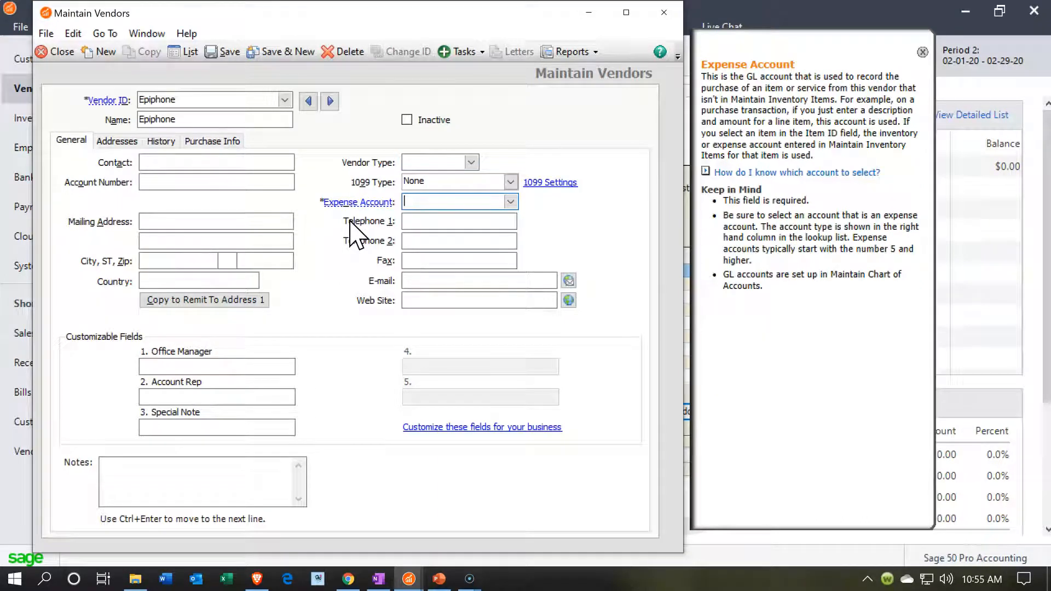
Set the vendor's expense account to 1200 Inventory
click(510, 201)
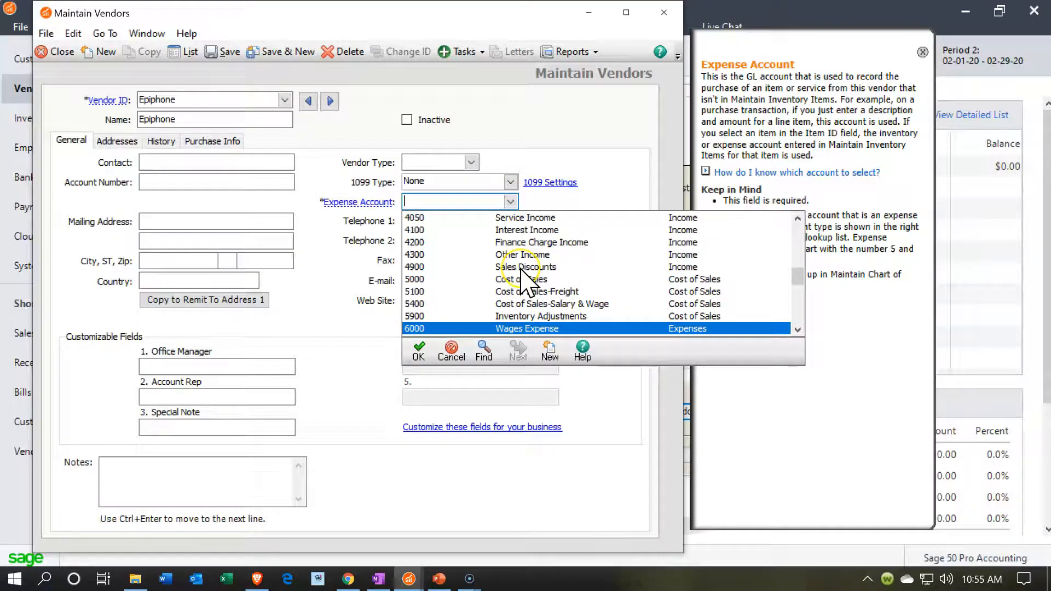
scroll(525, 282, up, 1)
scroll(524, 282, up, 10)
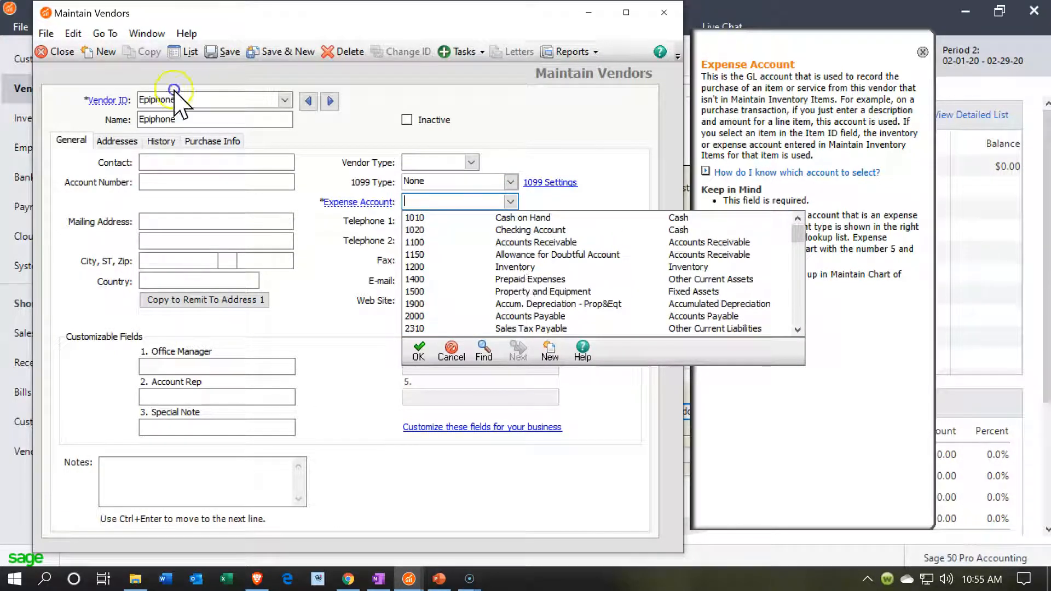
double_click(520, 268)
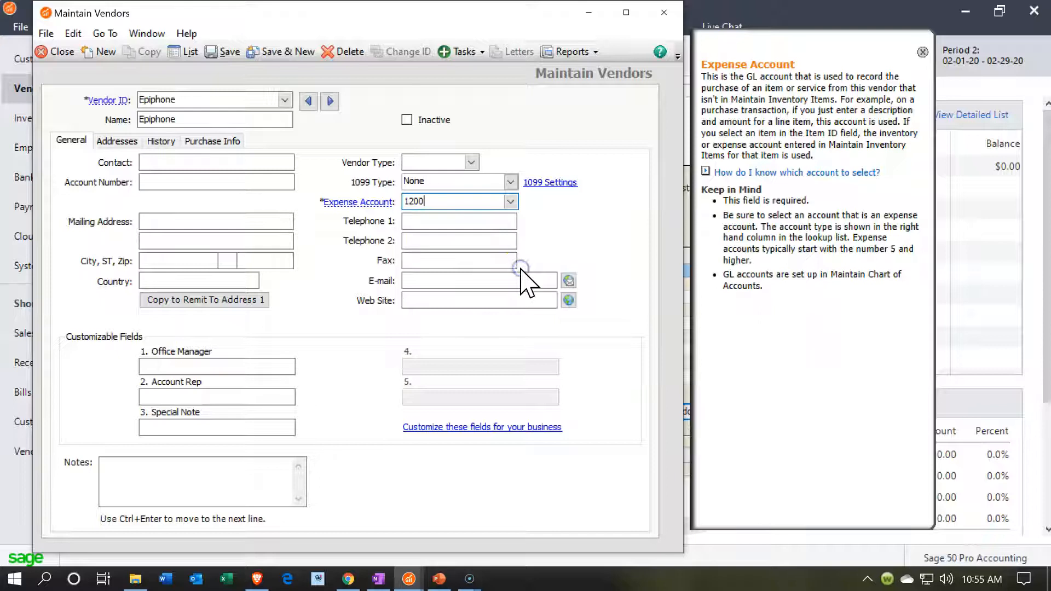
Examine the vendor's phone, e-mail, website, custom and notes fields, plus its addresses, history and purchase information, and return to the general details
click(425, 222)
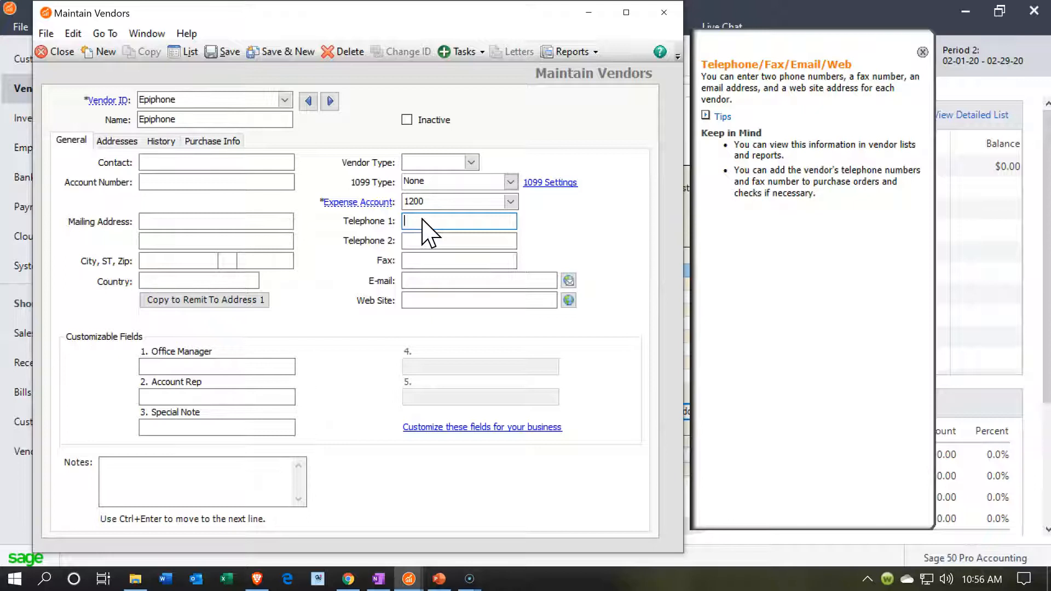
key(Tab)
key(Tab)
key(Tab)
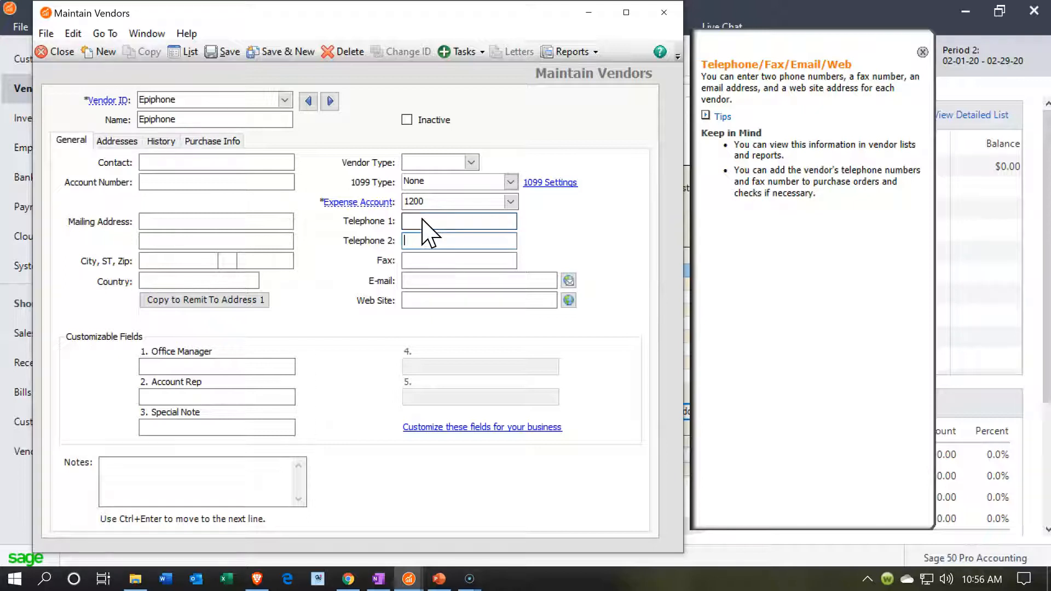
key(Tab)
key(Tab)
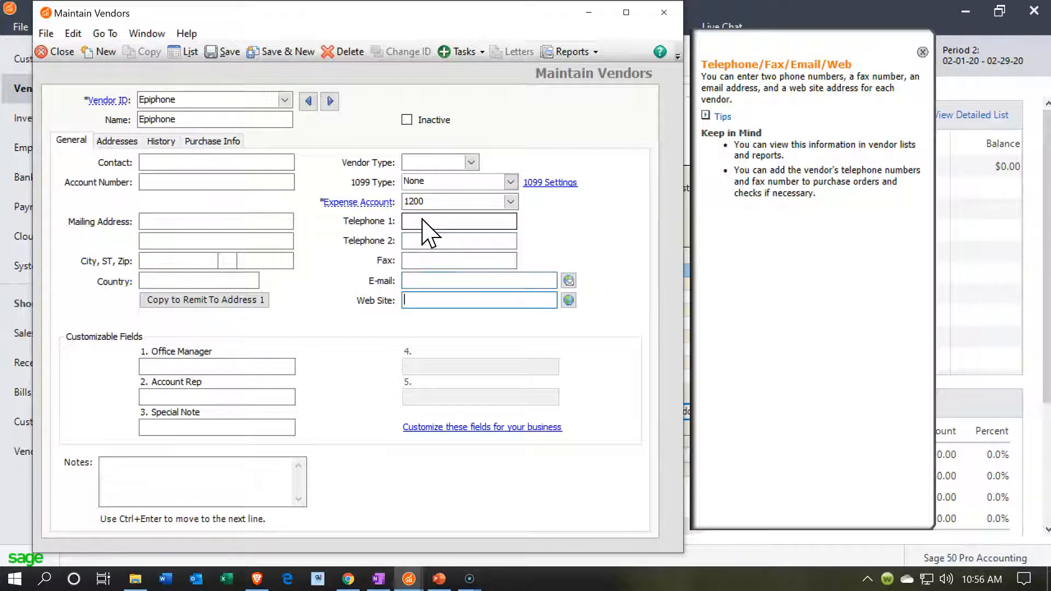
key(Tab)
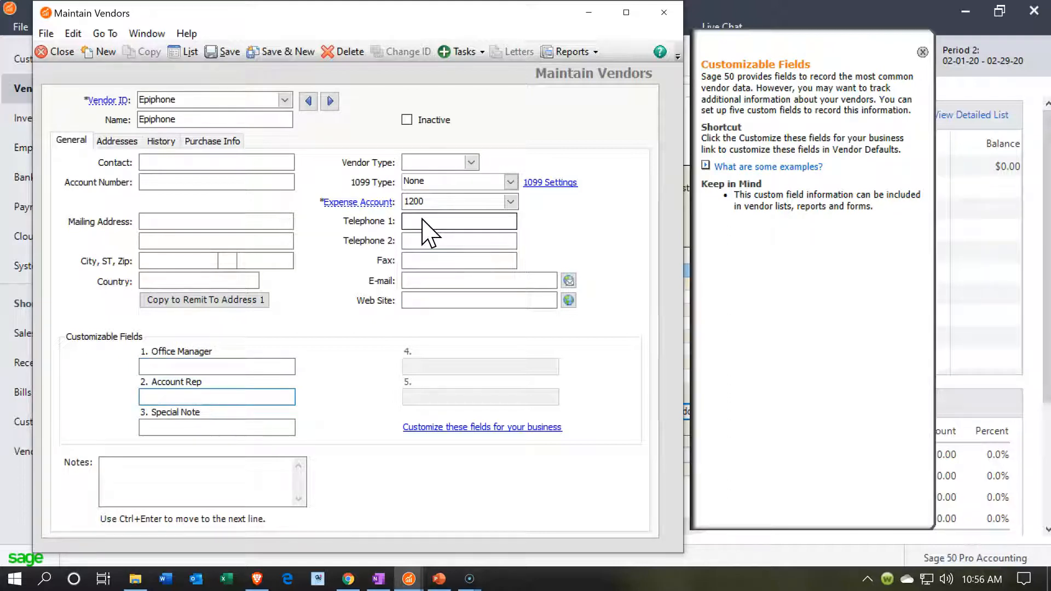
click(161, 493)
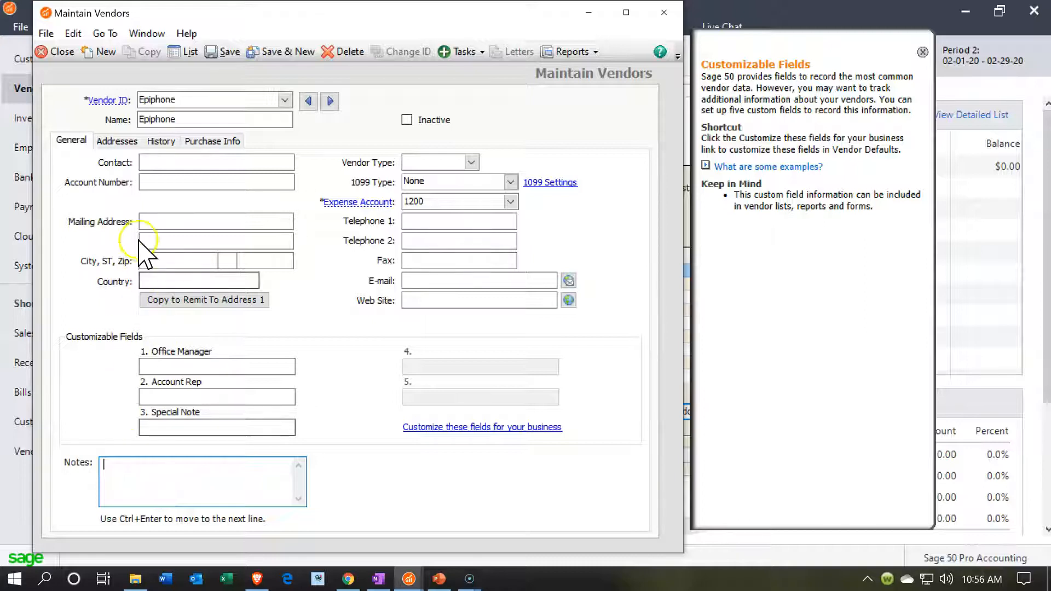
click(117, 142)
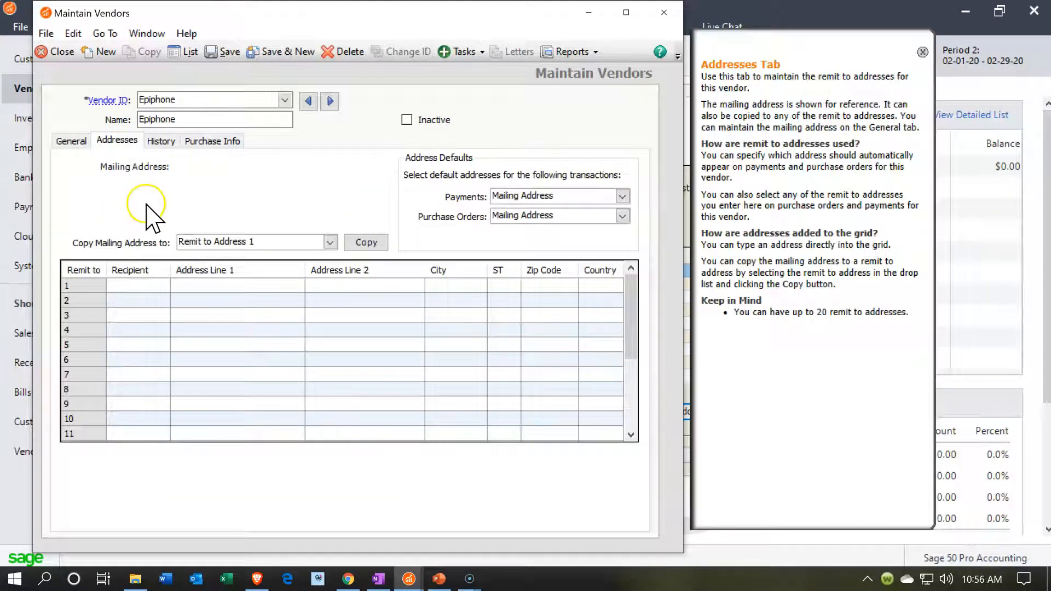
click(154, 142)
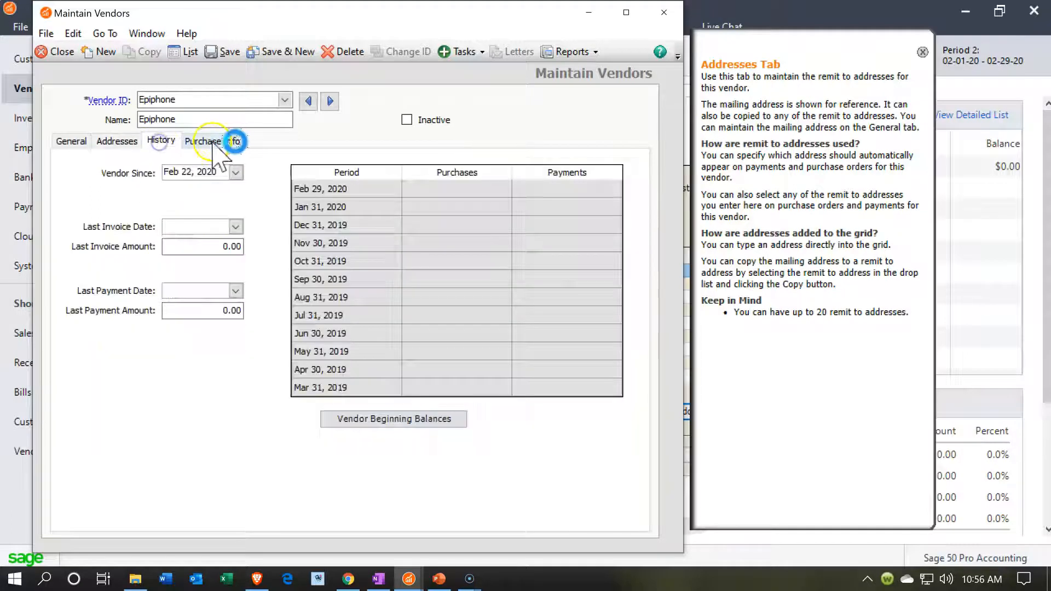
click(214, 141)
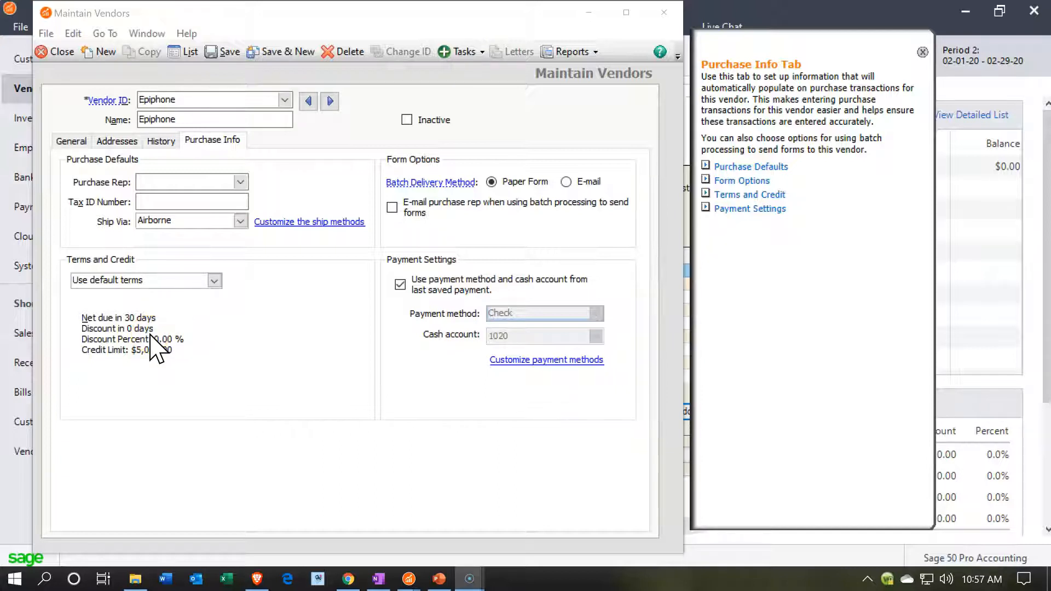
click(71, 140)
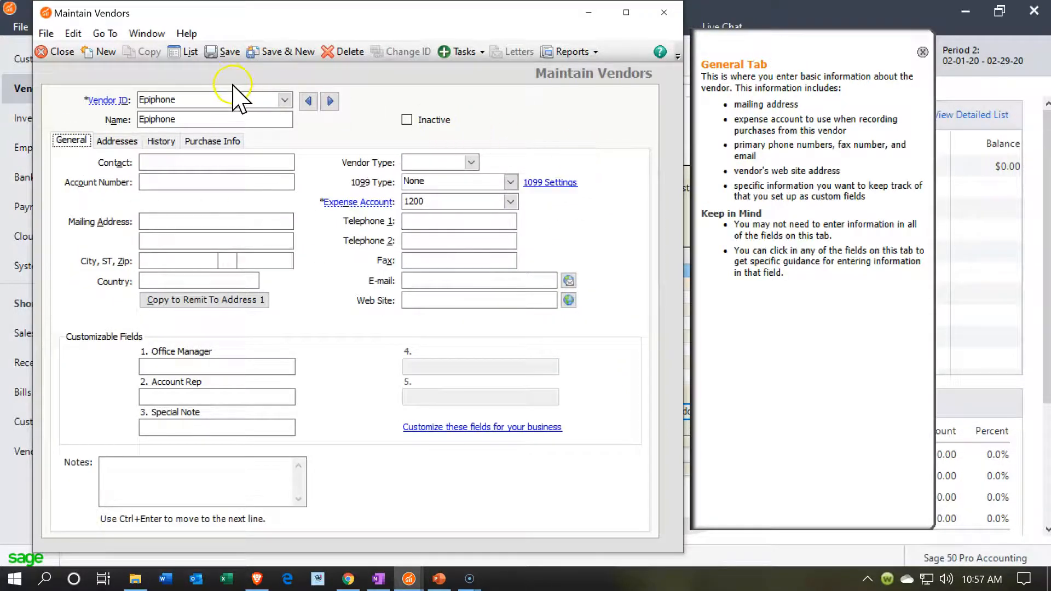
Save and close the Epiphone vendor record, and continue the Setup Guide to Beginning Balances
click(226, 52)
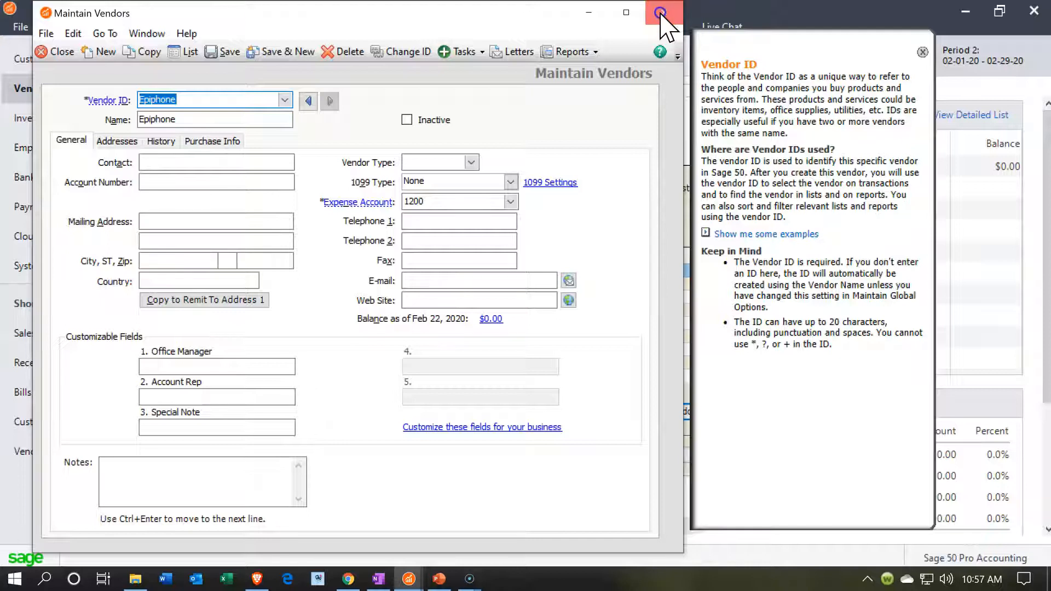
click(663, 12)
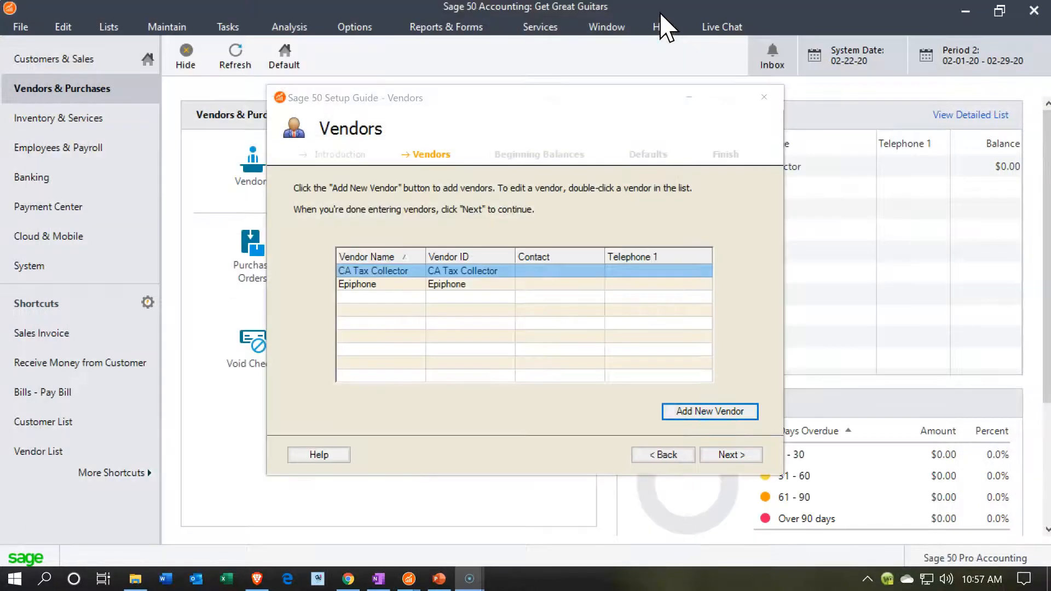
click(432, 302)
click(729, 456)
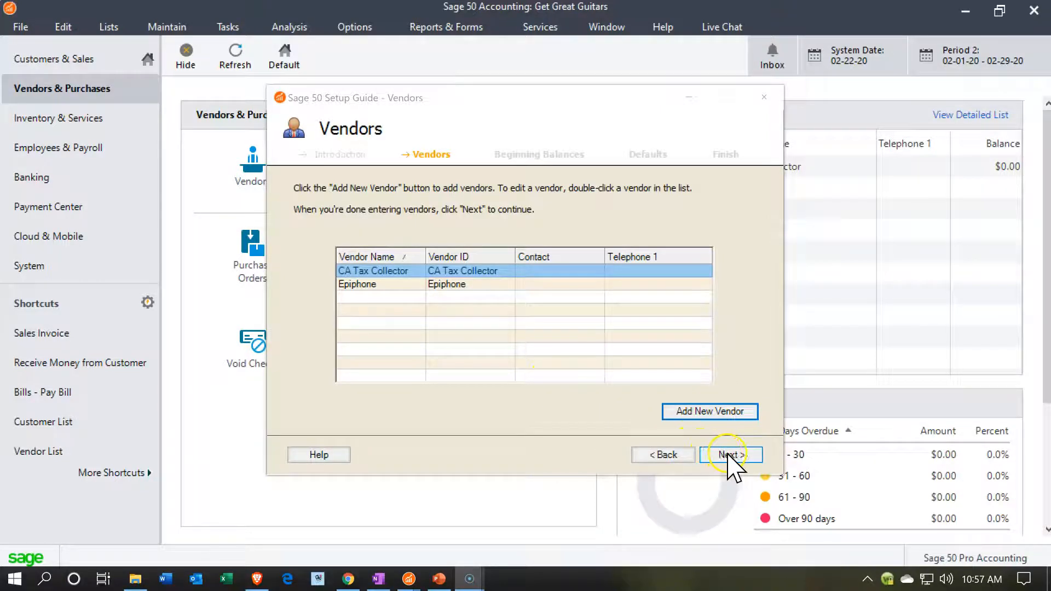
click(731, 456)
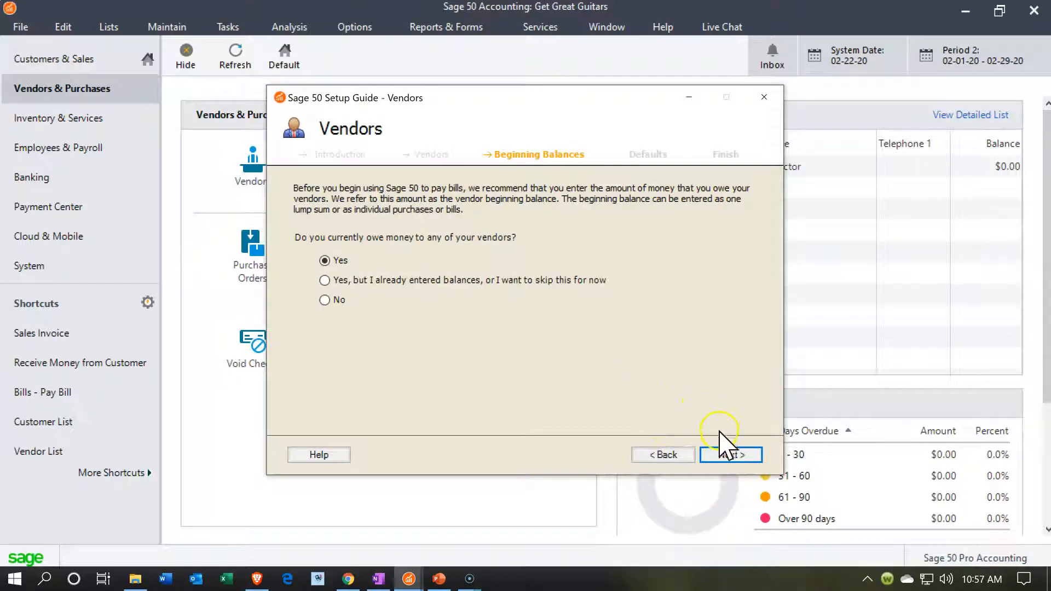
Confirm that money is owed to vendors and open the beginning balance purchases entry for Epiphone
click(723, 455)
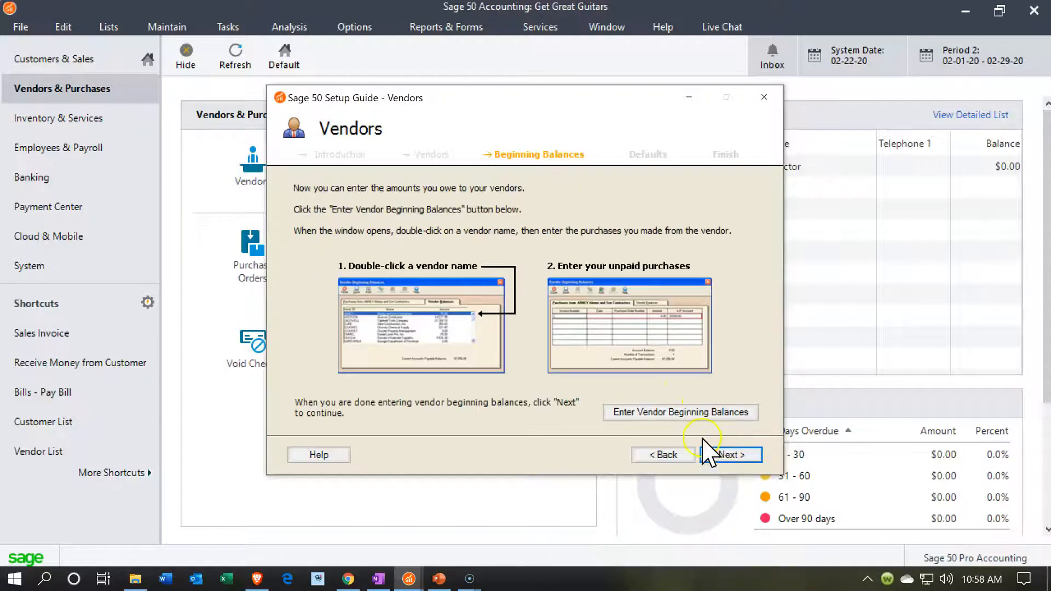
click(703, 439)
click(660, 418)
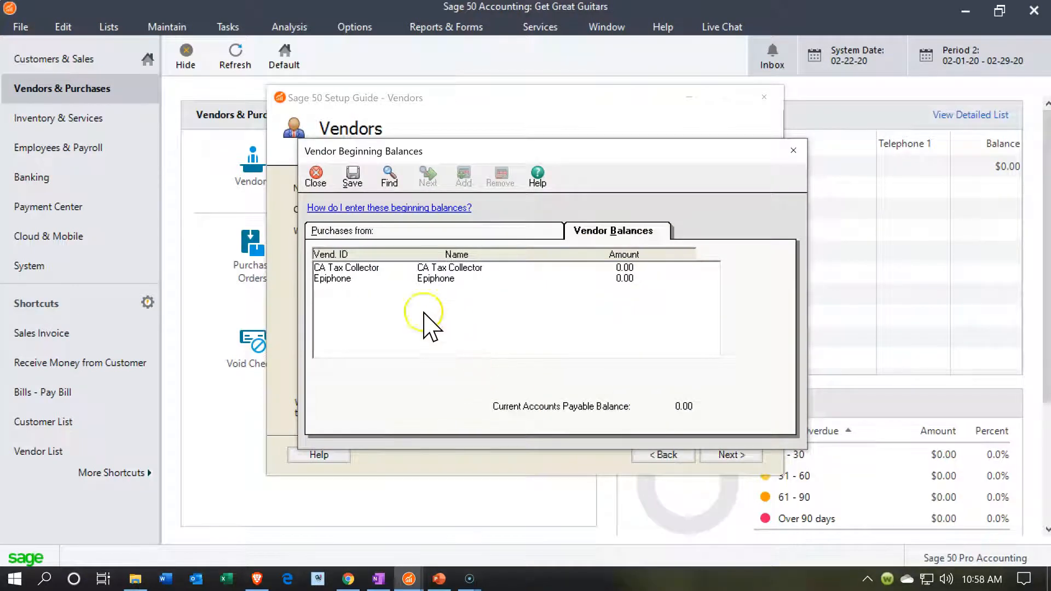
click(351, 280)
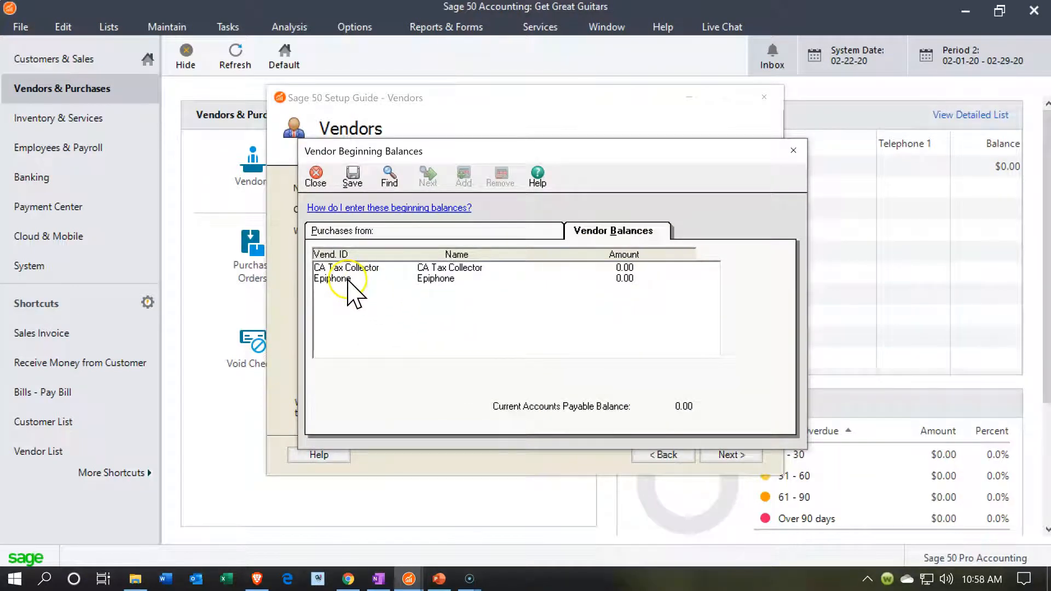
double_click(349, 280)
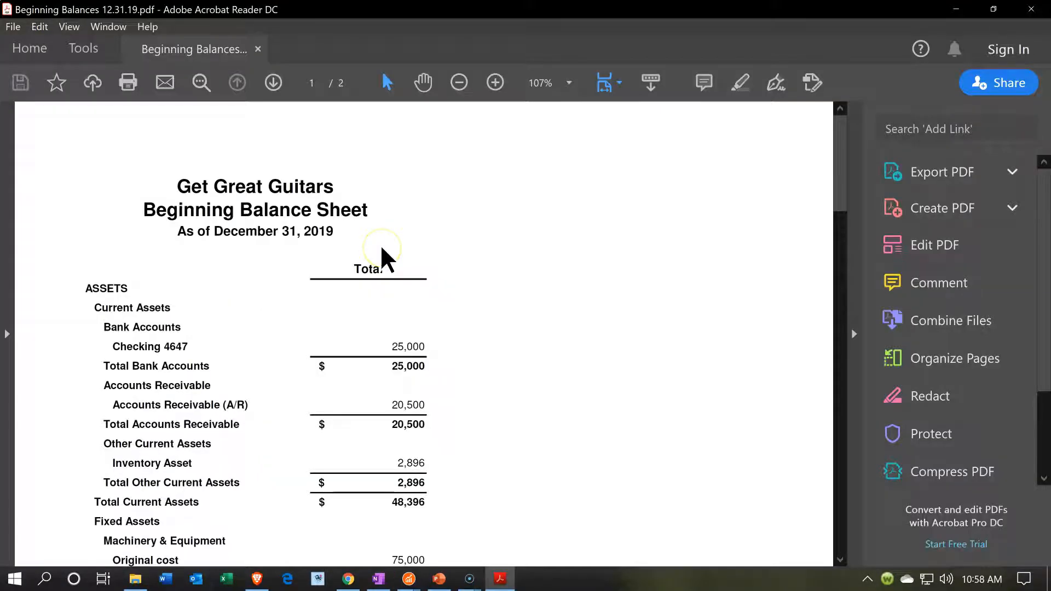
Look up the Accounts Payable amount in the Beginning Balances 12.31.19 PDF in Acrobat Reader, and return to Sage 50
scroll(382, 249, down, 5)
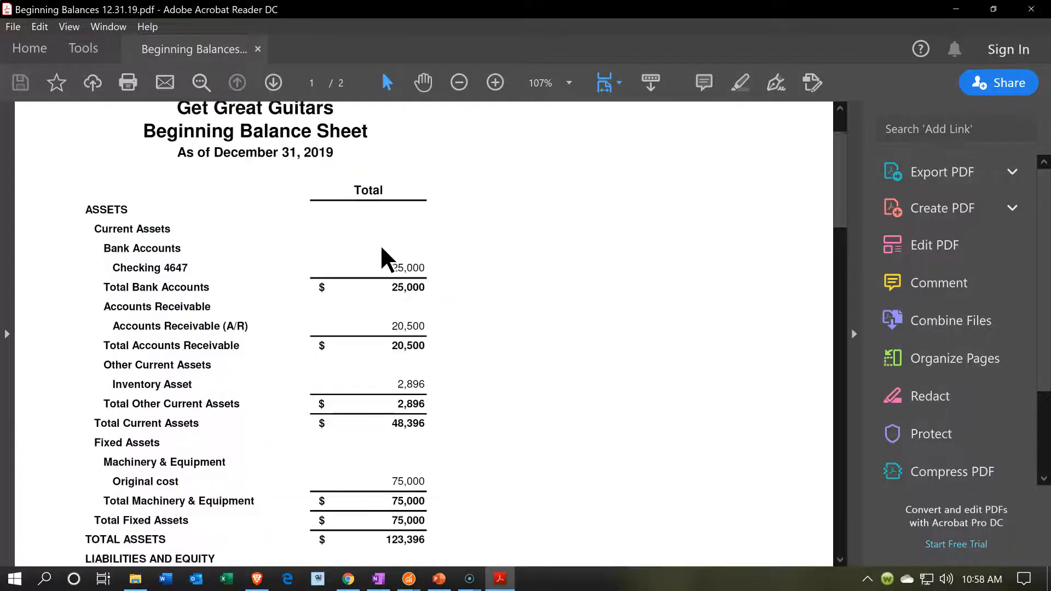
scroll(380, 244, down, 8)
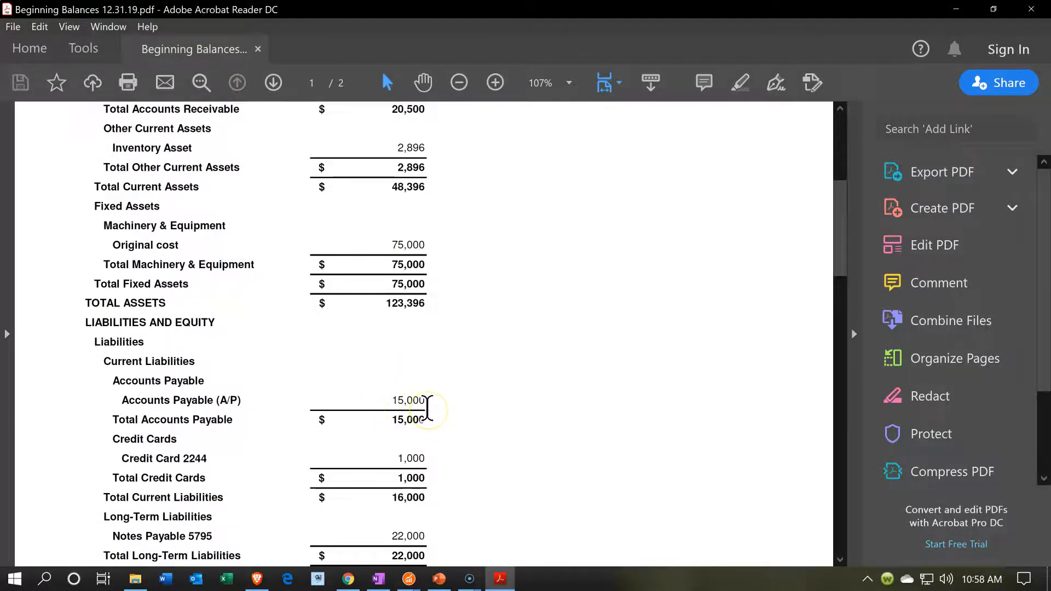
click(956, 10)
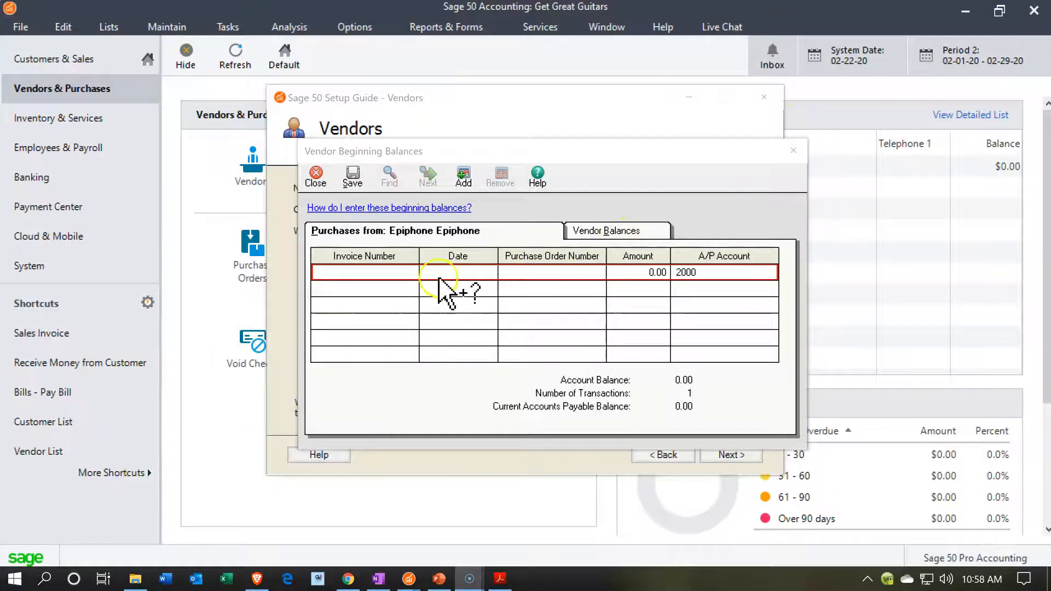
Enter invoice number 1010 dated 12/31/19 as the first unpaid purchase from Epiphone
click(383, 274)
text(1010)
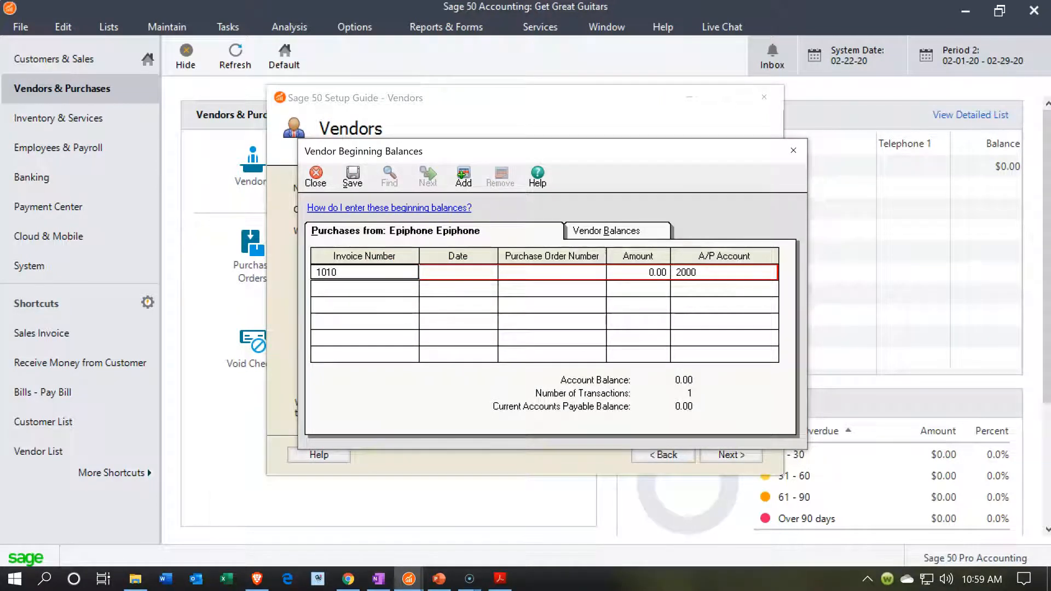
key(Tab)
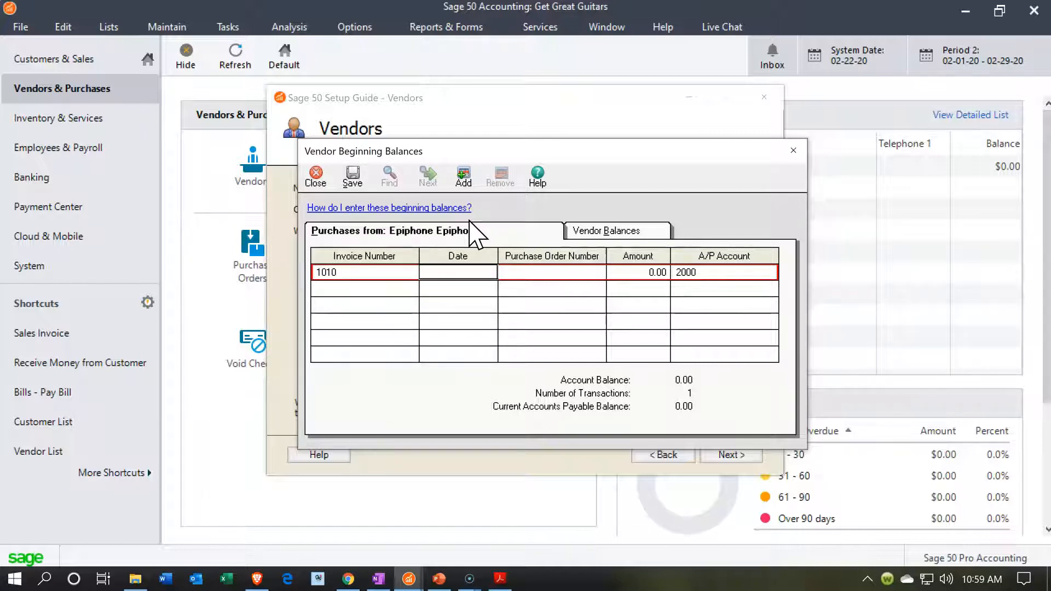
text(12/31/)
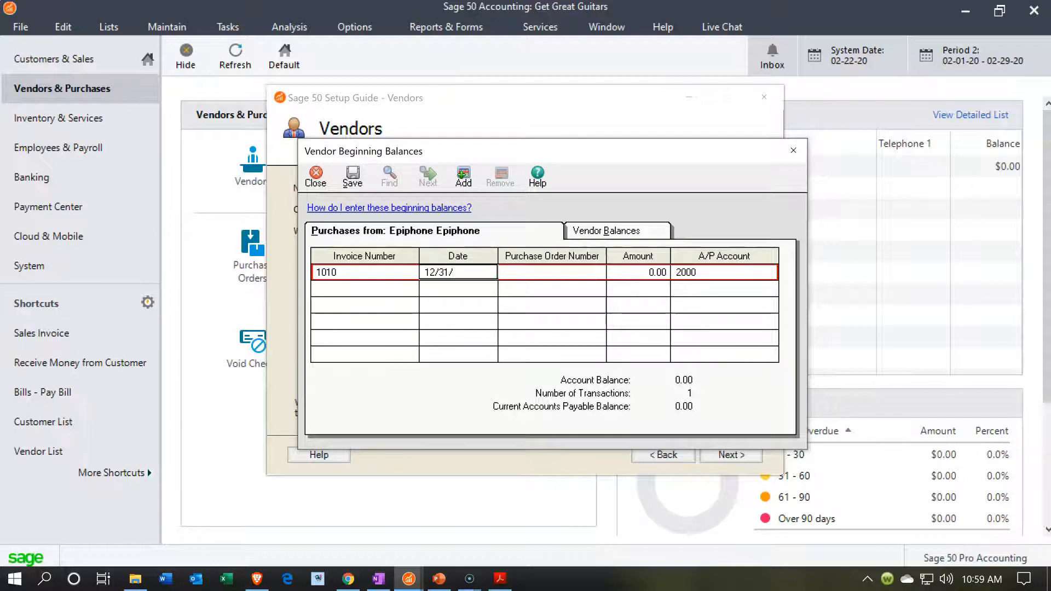
text(19)
key(Tab)
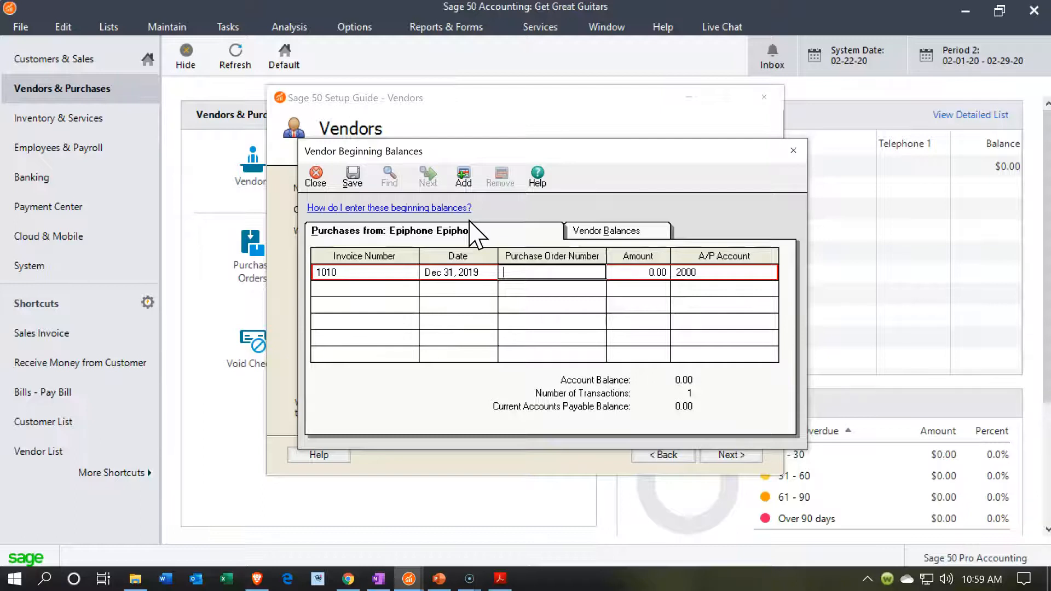
Leave the purchase order number blank, set the amount to 15000, and check the A/P account choices, keeping account 2000
click(489, 241)
key(Tab)
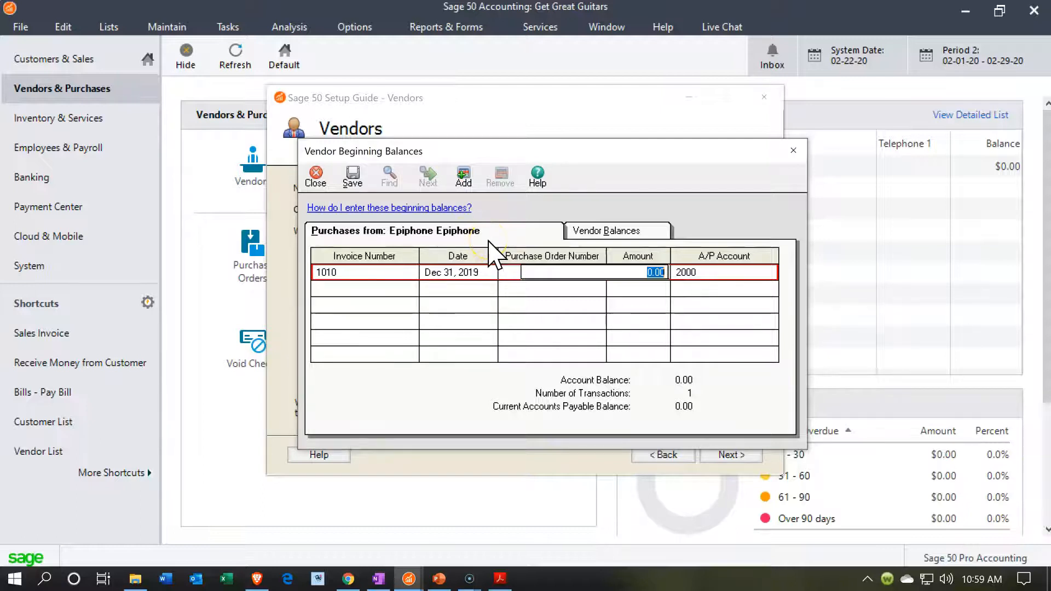
text(15000)
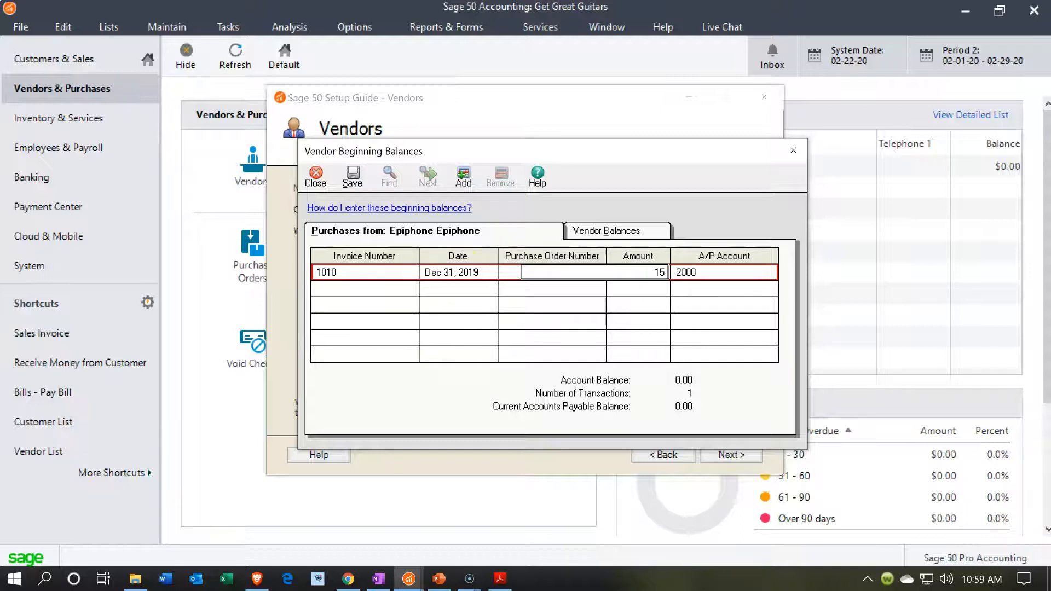
key(Tab)
click(730, 273)
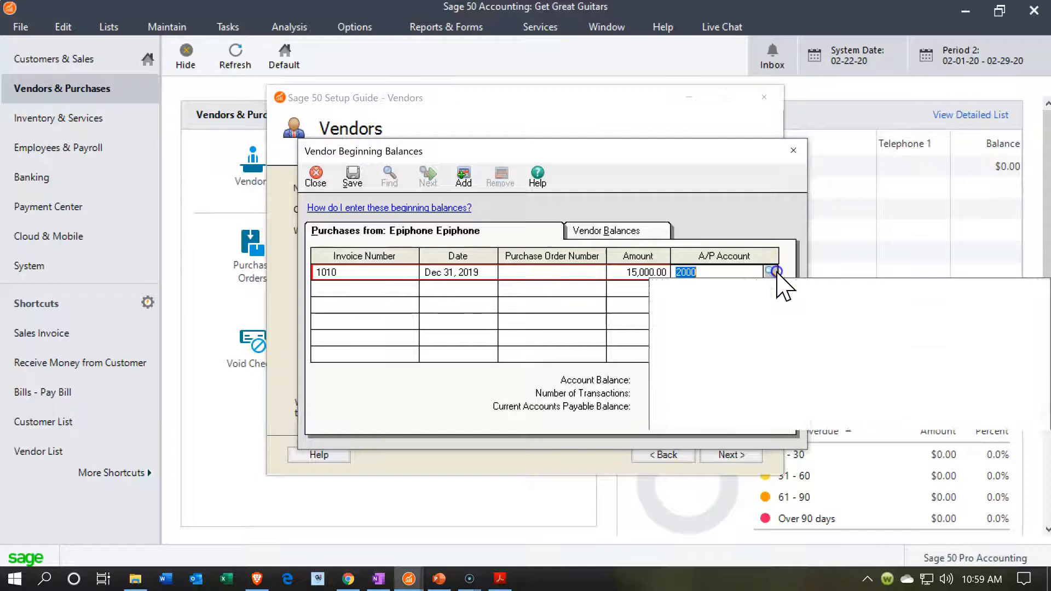
click(771, 272)
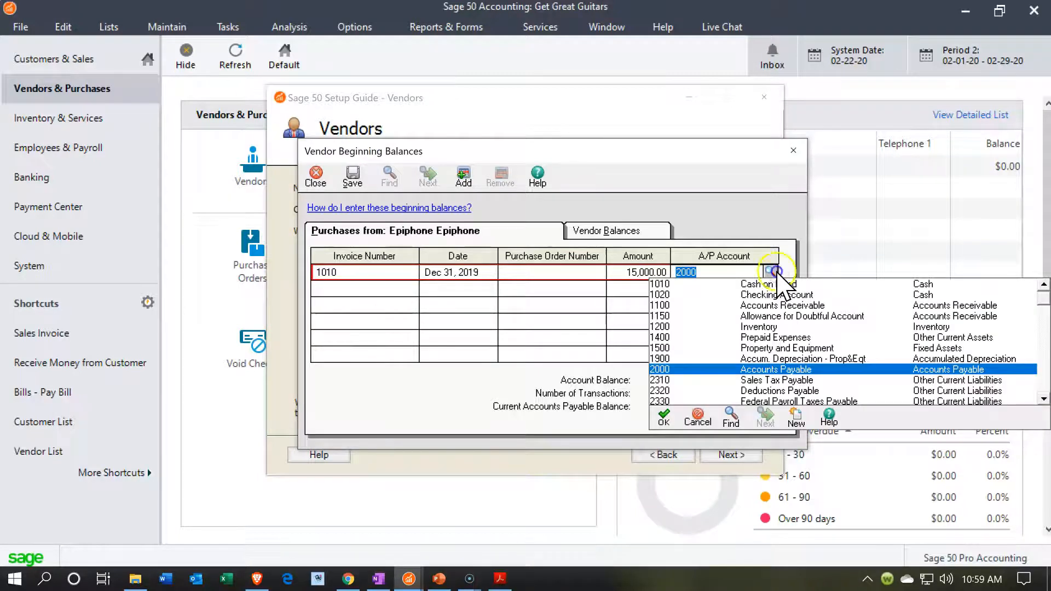
click(771, 272)
click(729, 307)
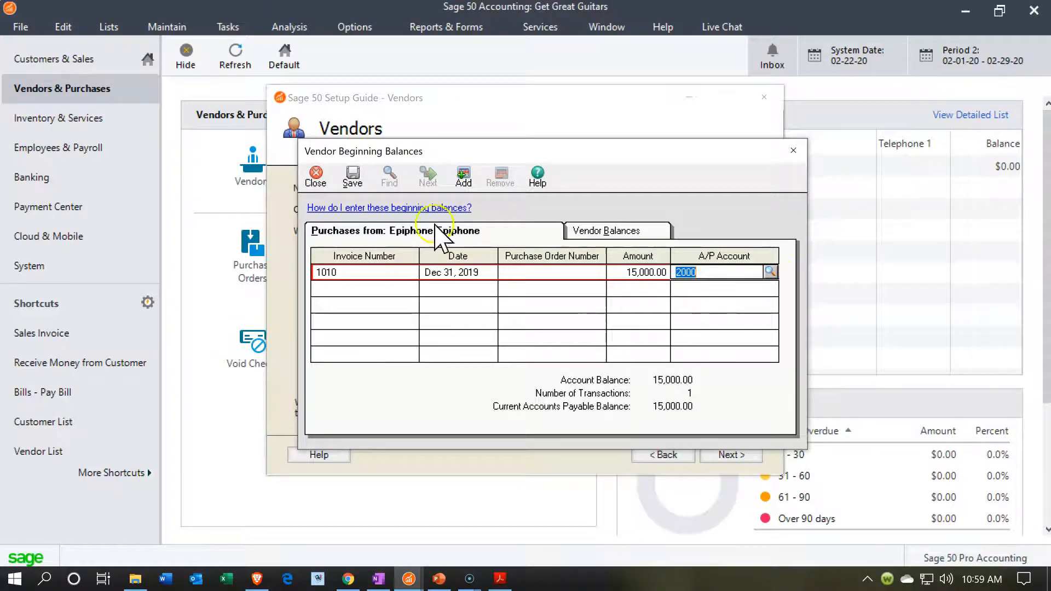
Save and close the vendor beginning balances, and continue the Setup Guide to the vendor defaults
click(353, 175)
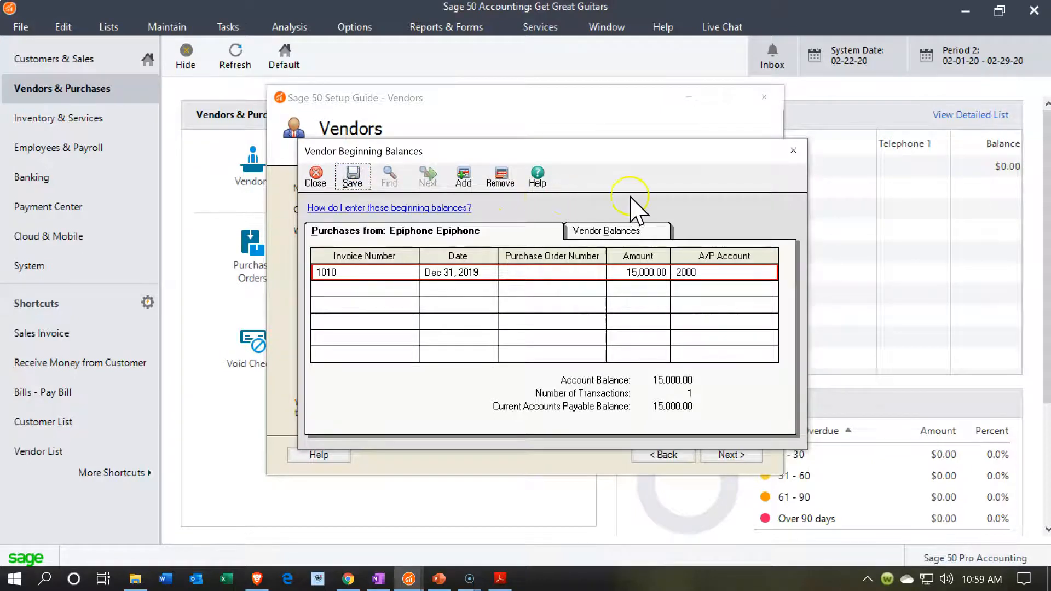
click(792, 148)
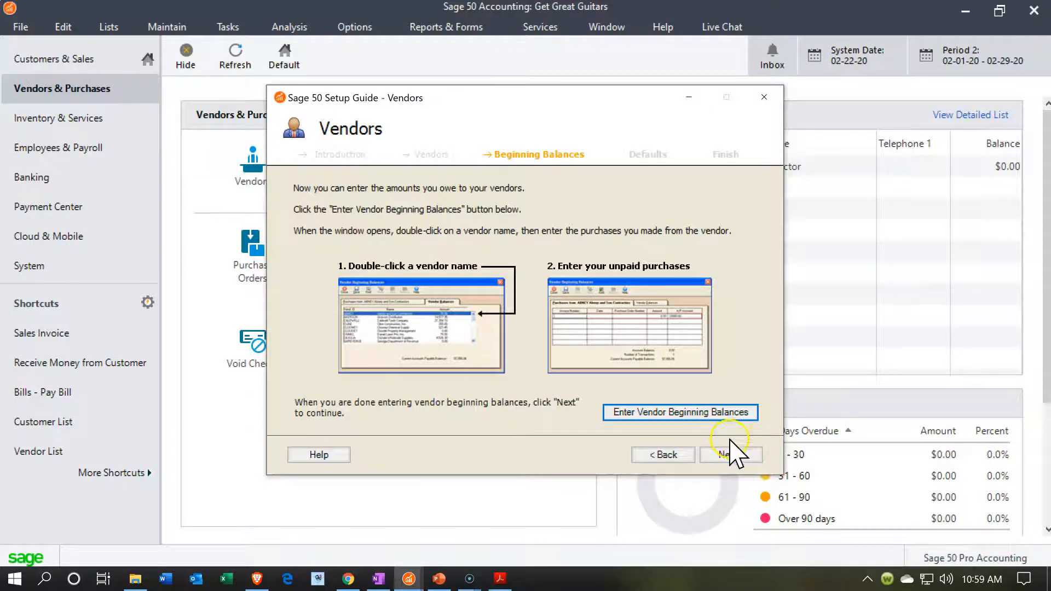
click(729, 455)
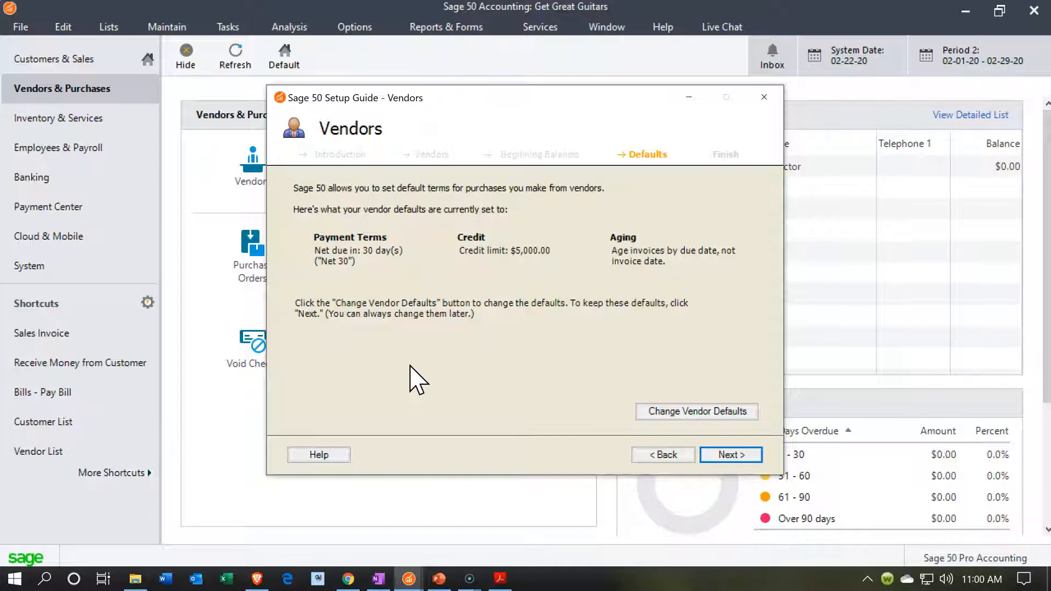
Keep the vendor defaults, finish vendor setup by returning to the main Setup Guide screen, and exit the guide
click(732, 455)
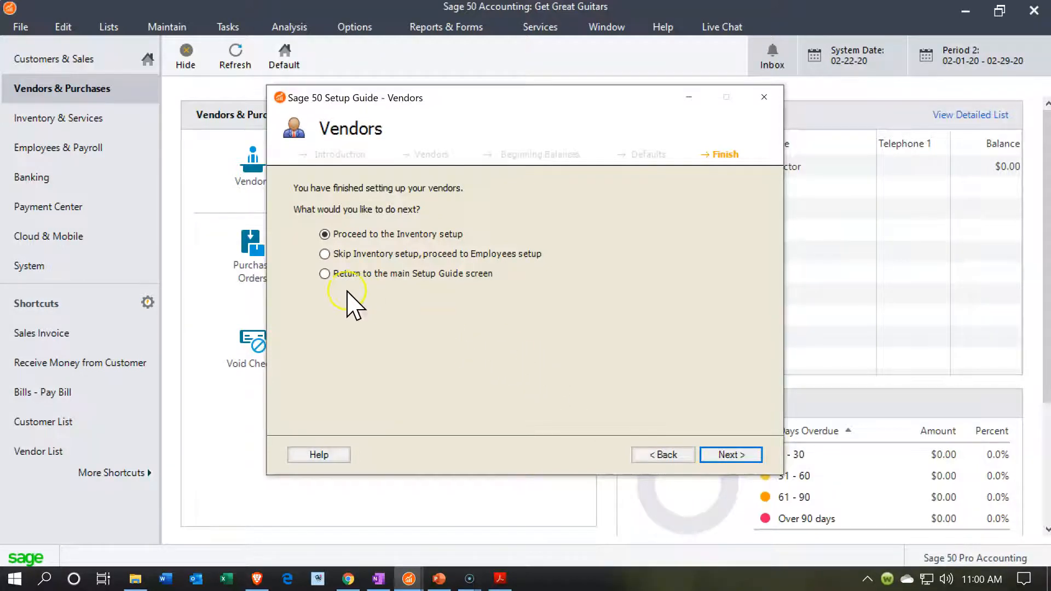
click(323, 274)
click(728, 454)
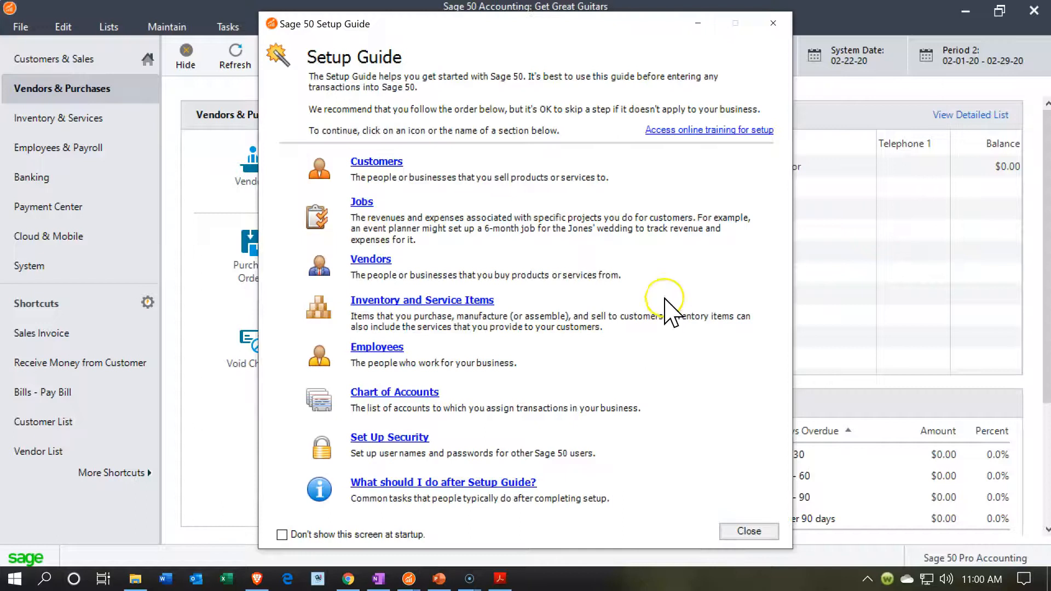
click(773, 23)
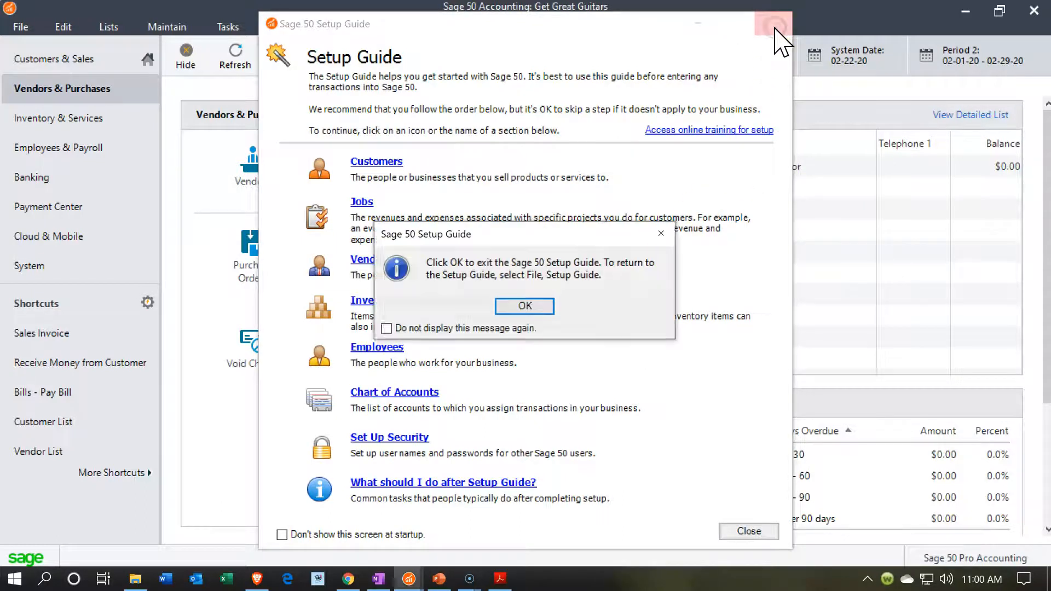
click(531, 305)
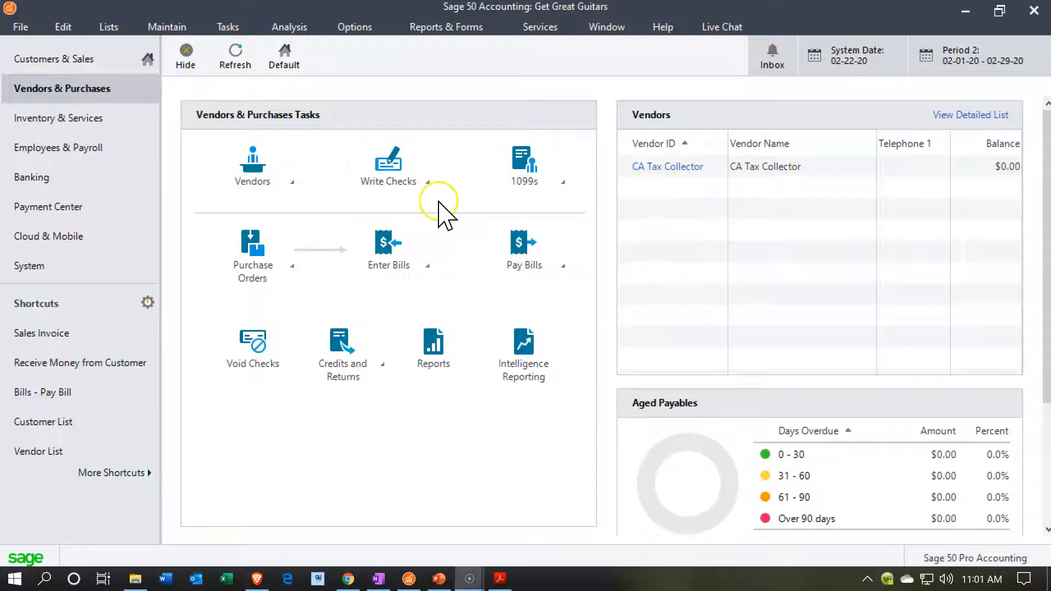
Open the vendor list, check the vendors' balances, and close the list
click(293, 182)
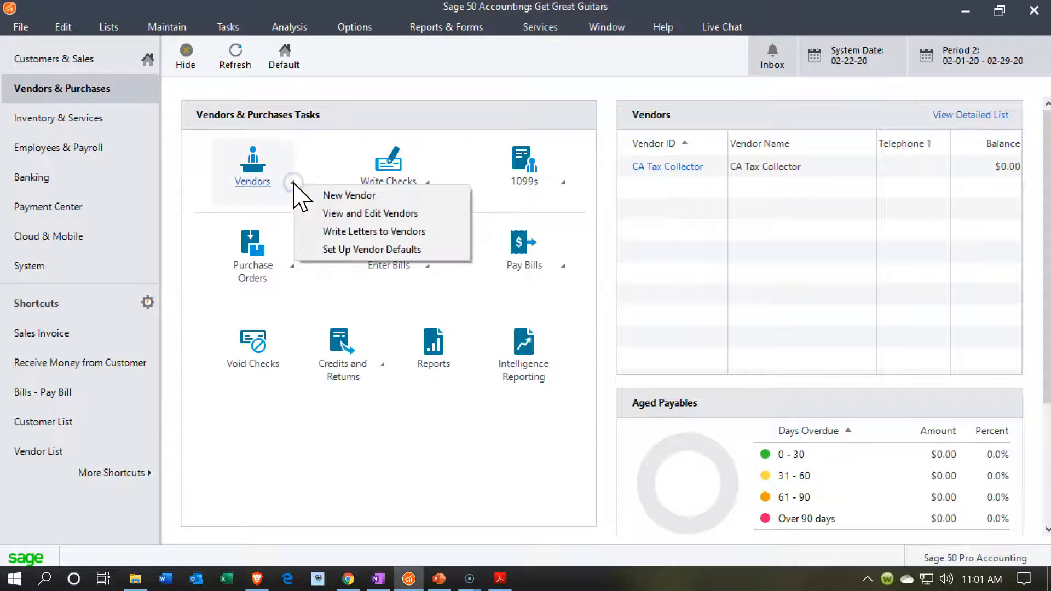
click(332, 213)
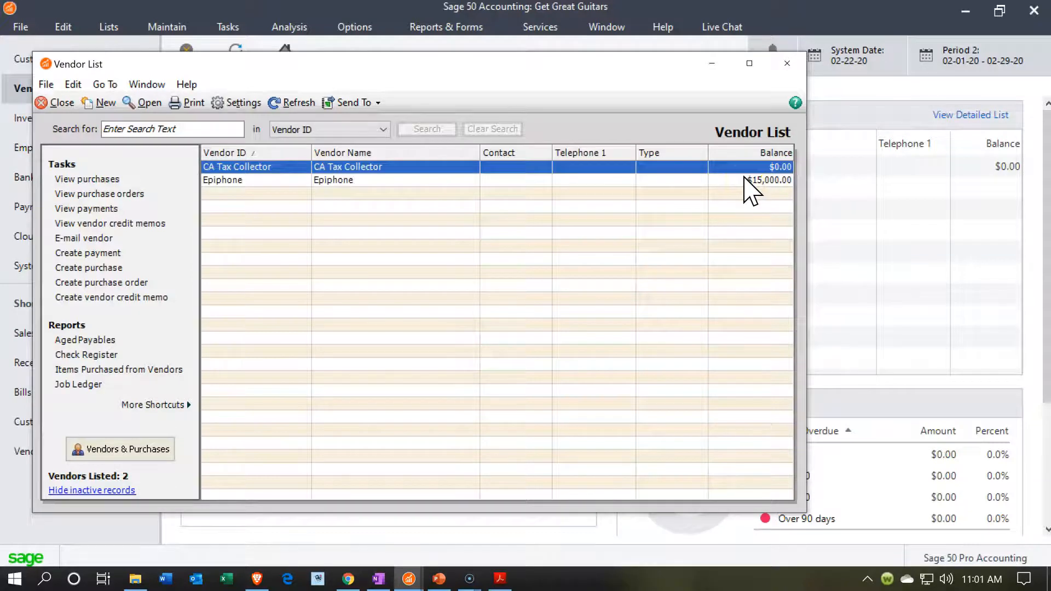
click(315, 233)
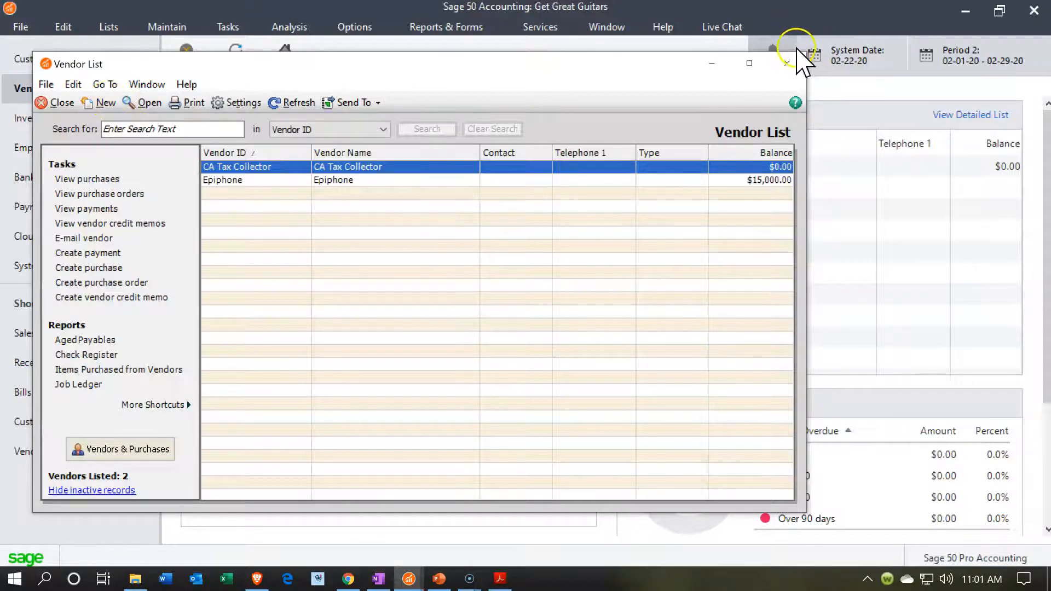
click(787, 64)
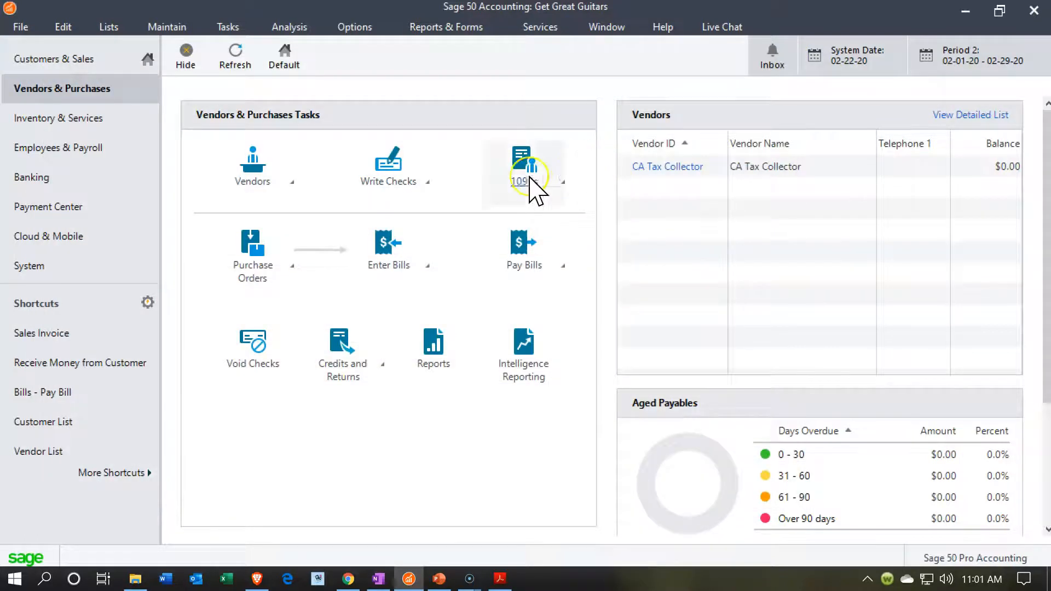
Open a new bill, view the vendors available for it, and close the purchase form without entering anything
click(427, 274)
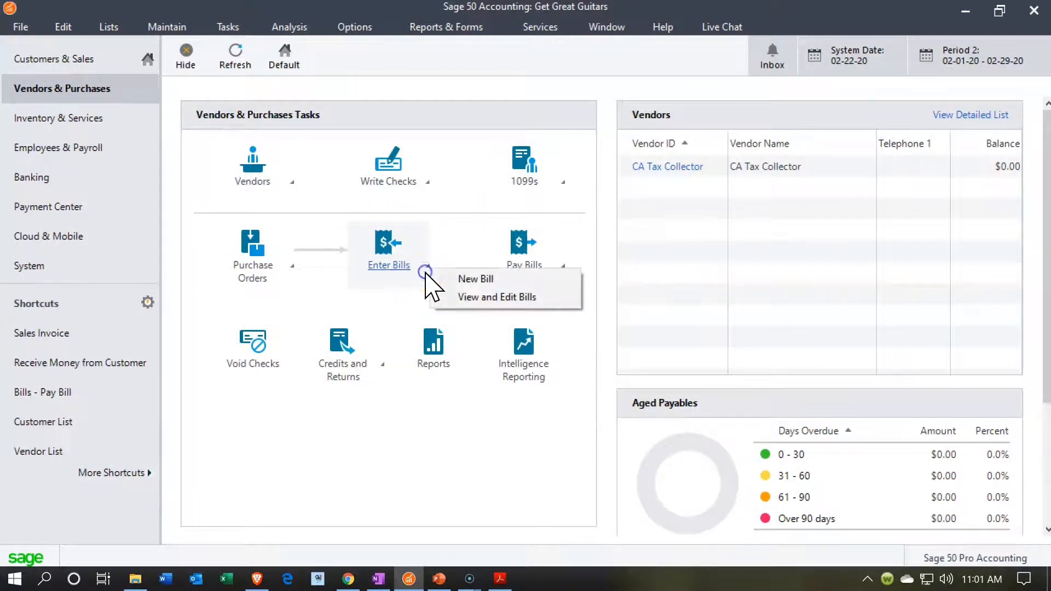
click(437, 280)
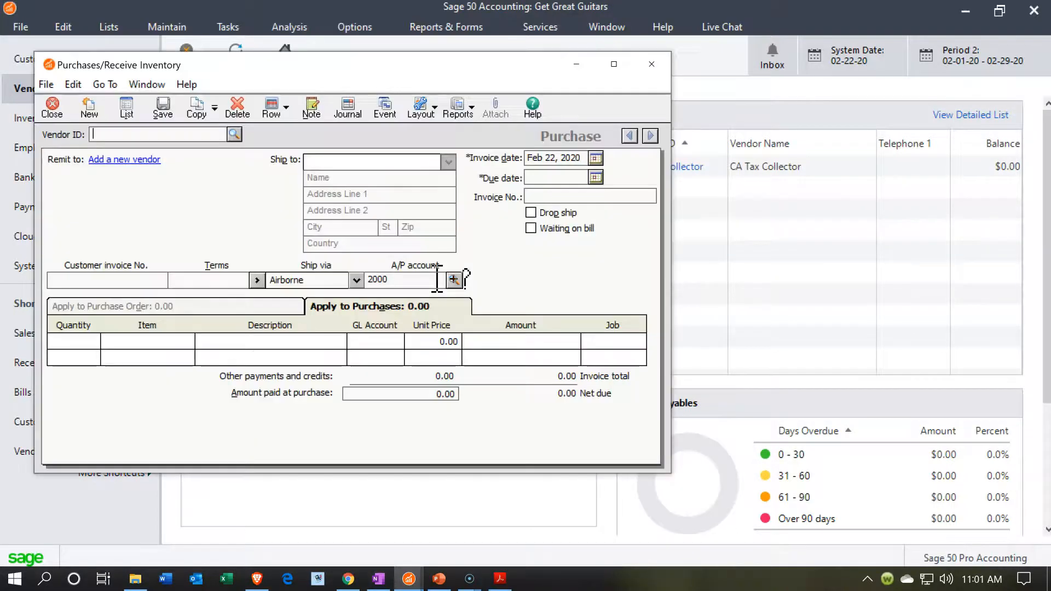
click(235, 134)
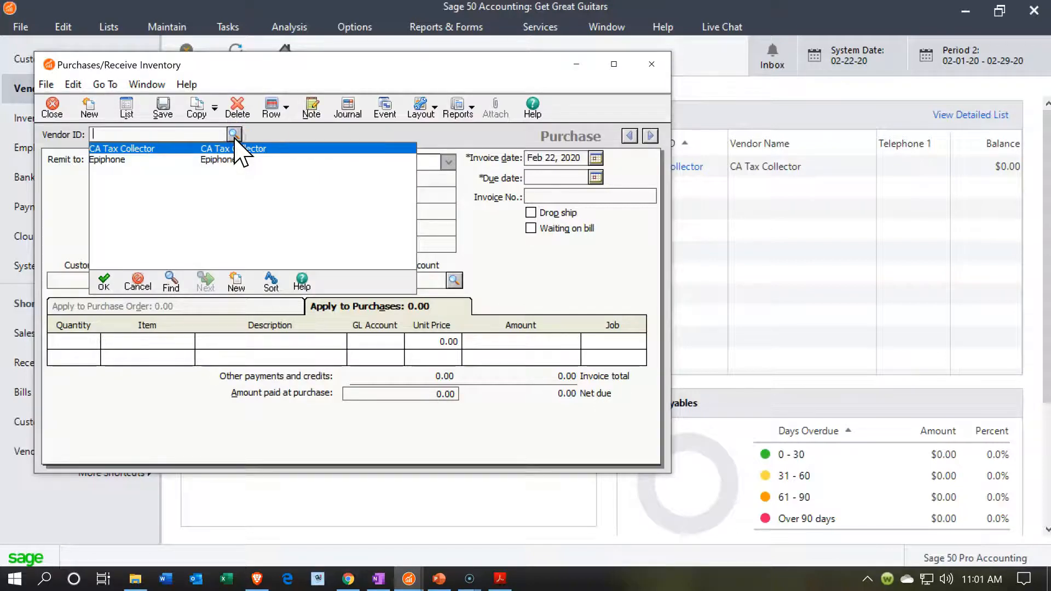
click(210, 271)
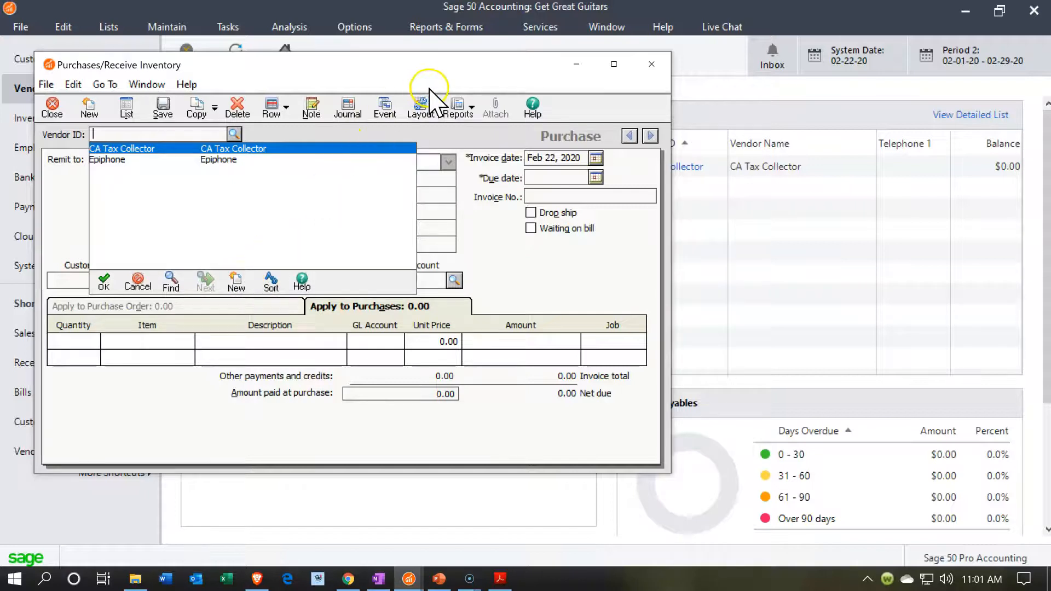
click(651, 65)
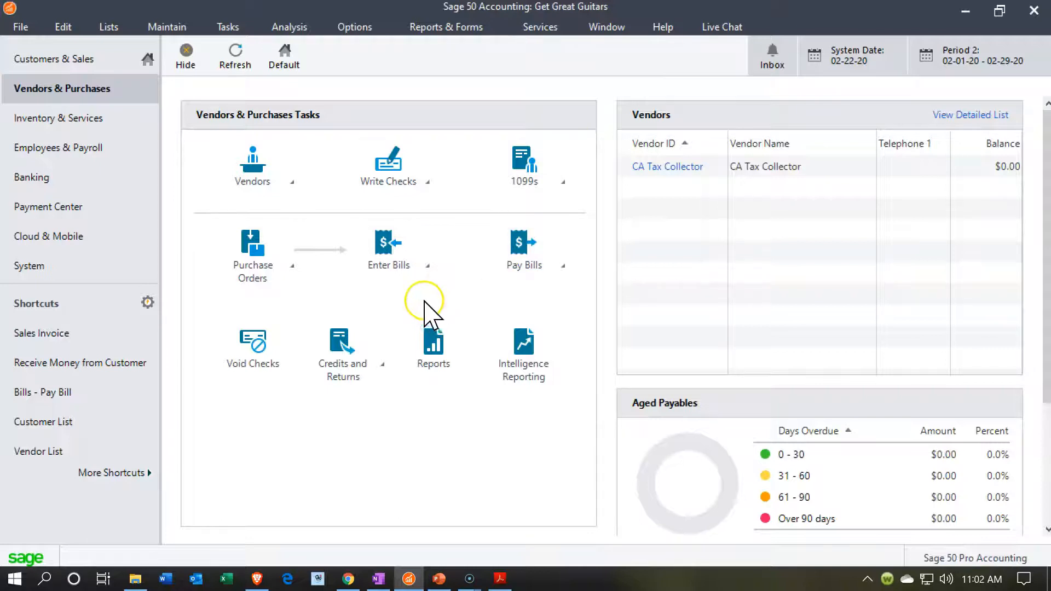
Display the standard Balance Sheet for the range Period 1 (1/1/20) to Period 1 (1/31/20)
click(469, 27)
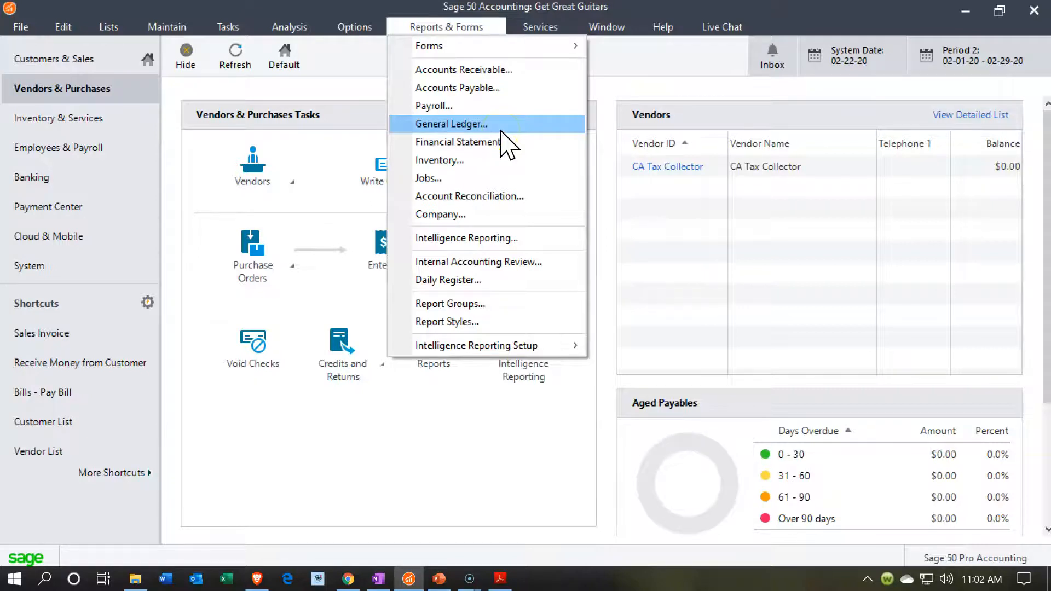
click(503, 208)
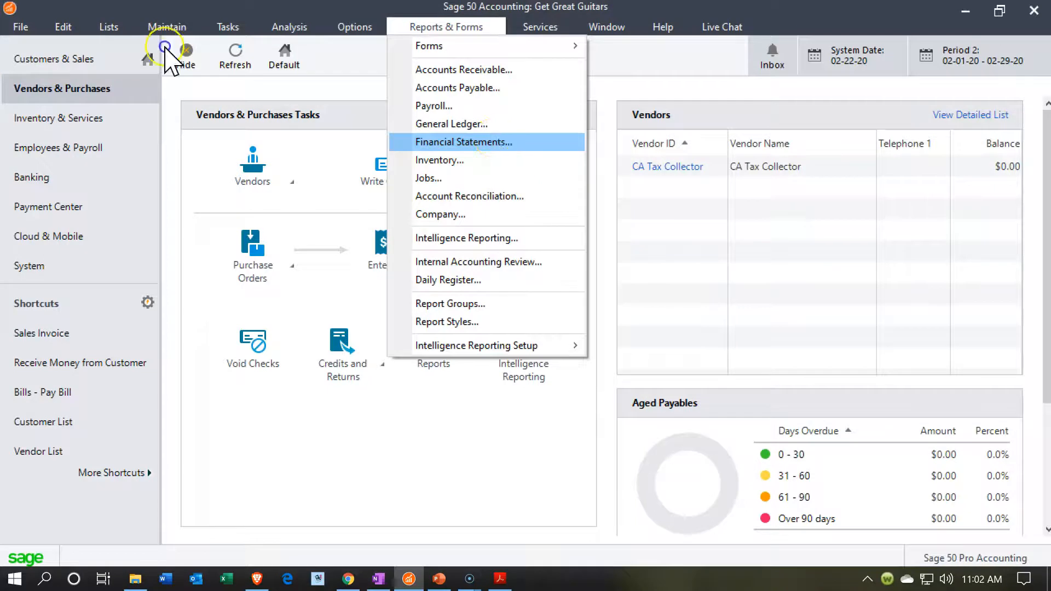
click(491, 140)
click(290, 154)
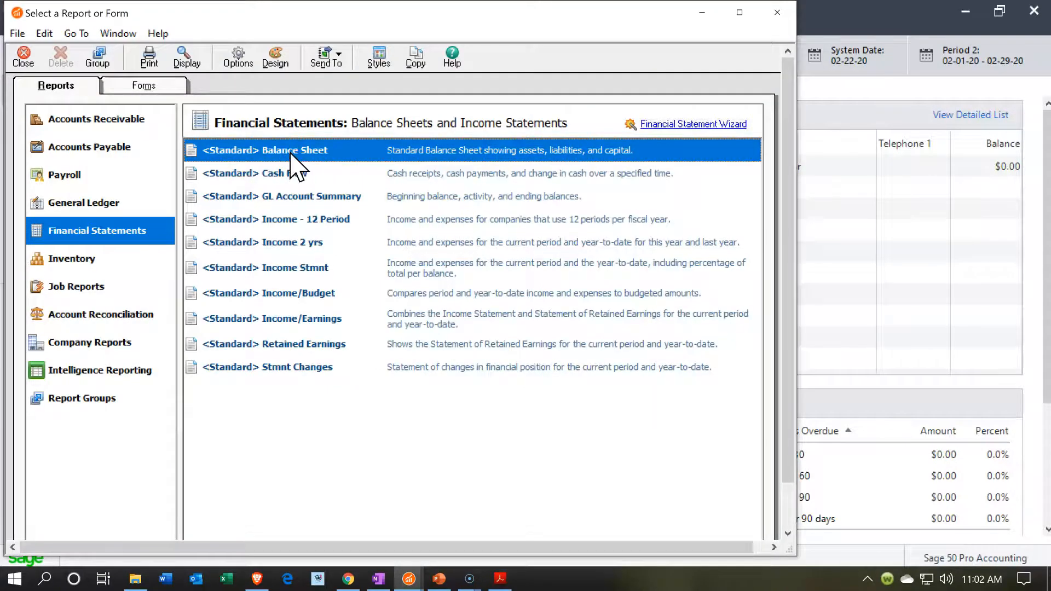
double_click(291, 151)
click(203, 127)
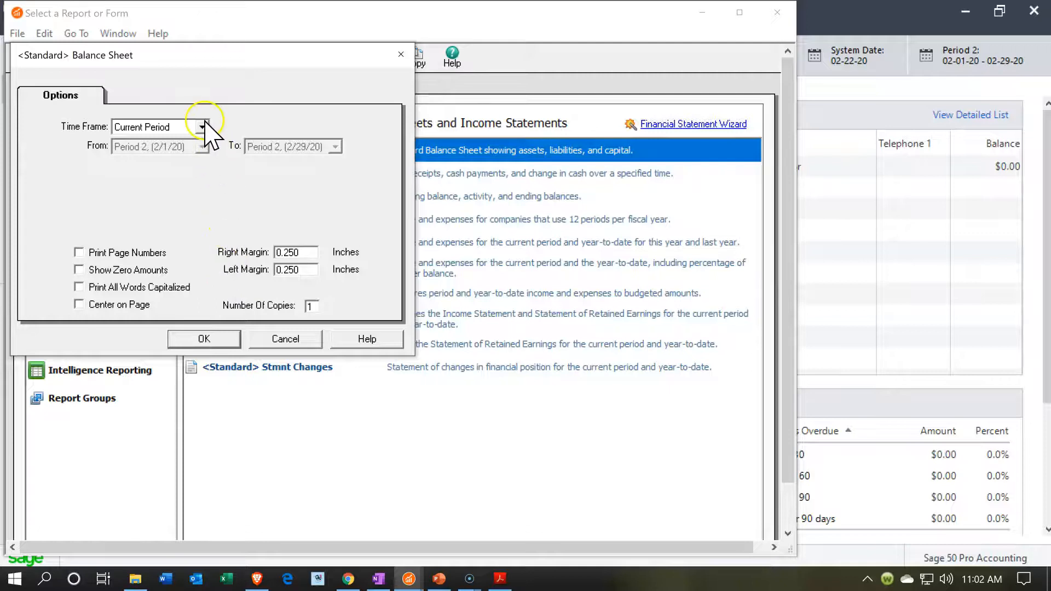
click(188, 140)
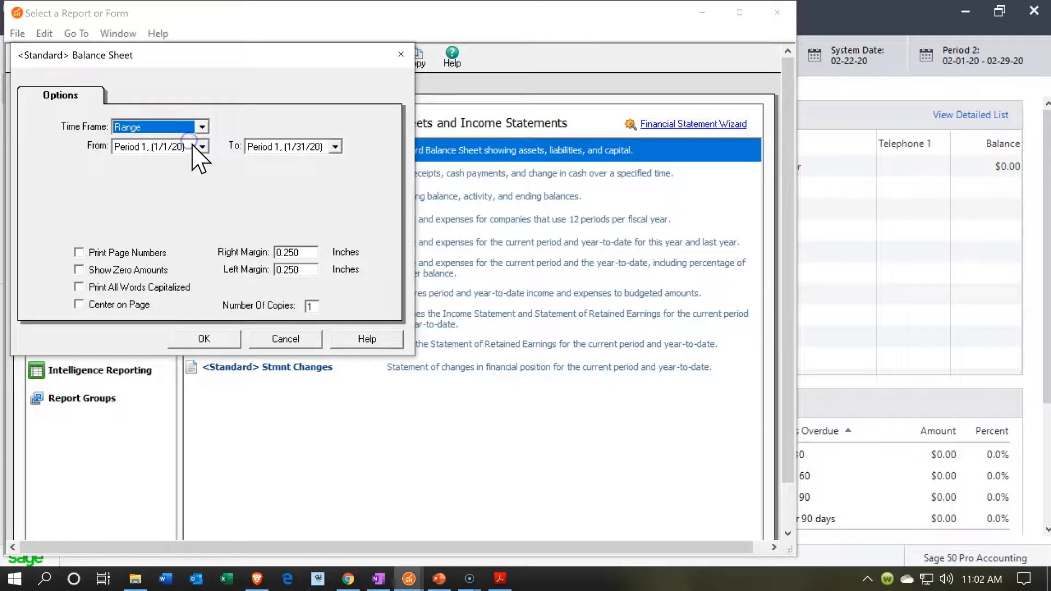
click(222, 341)
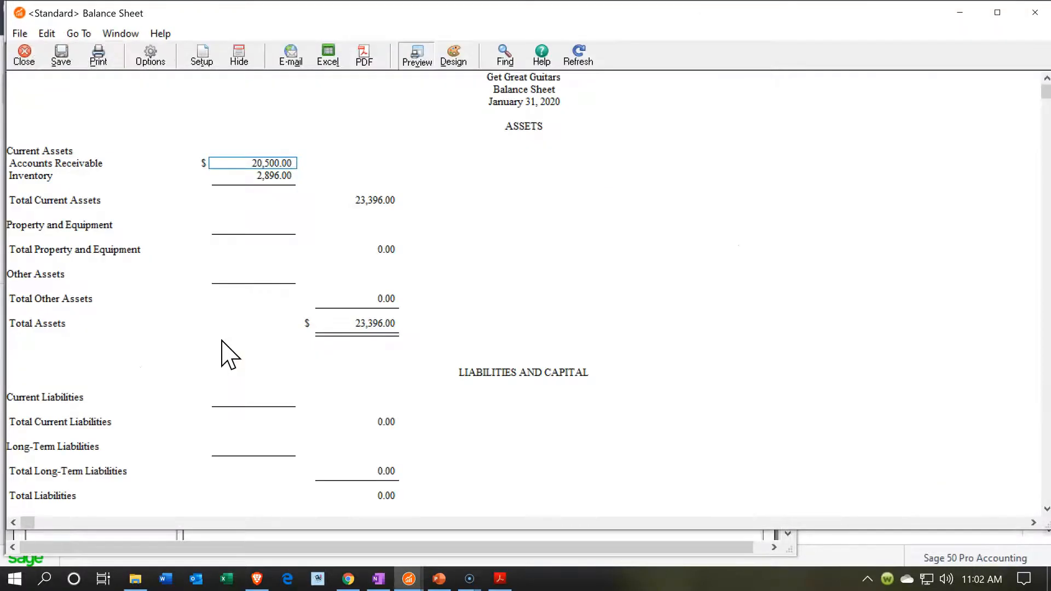
Review the liabilities and capital section of the January balance sheet, and minimize the report
scroll(226, 354, down, 3)
click(234, 315)
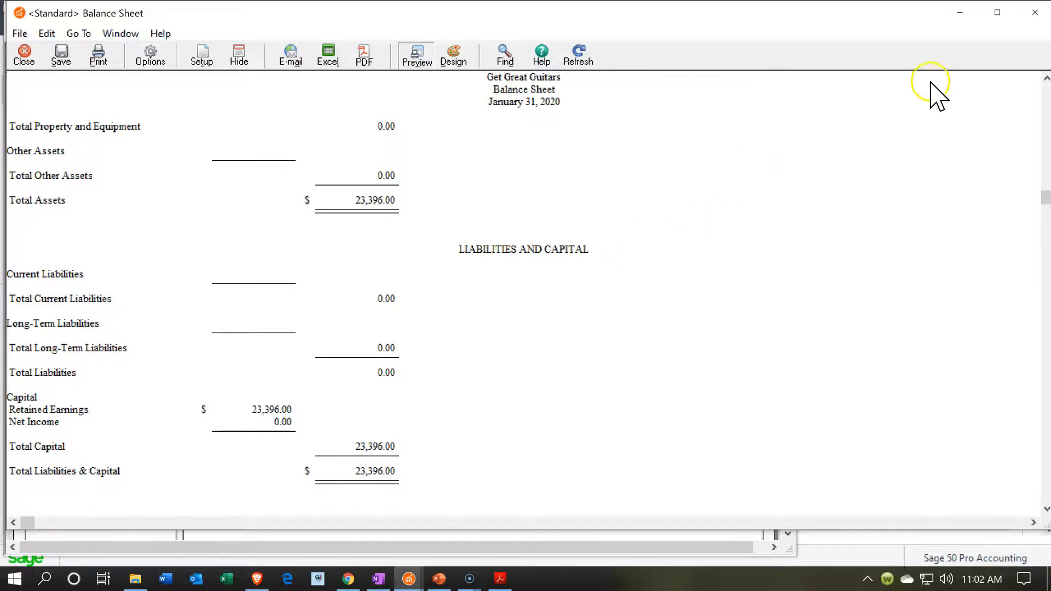
click(954, 18)
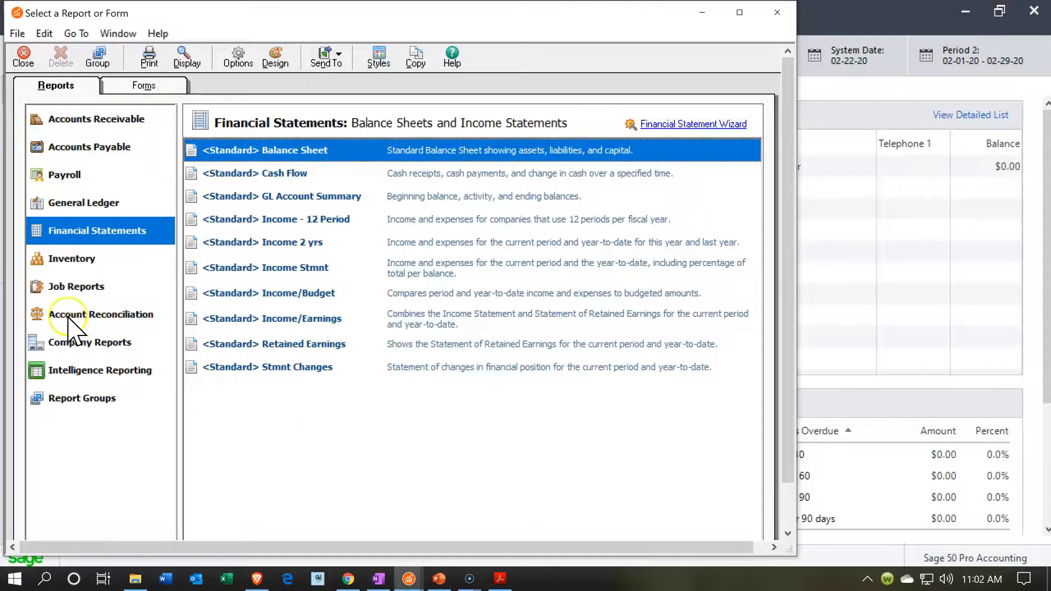
Open the Aged Payables report from the accounts payable reports
click(119, 149)
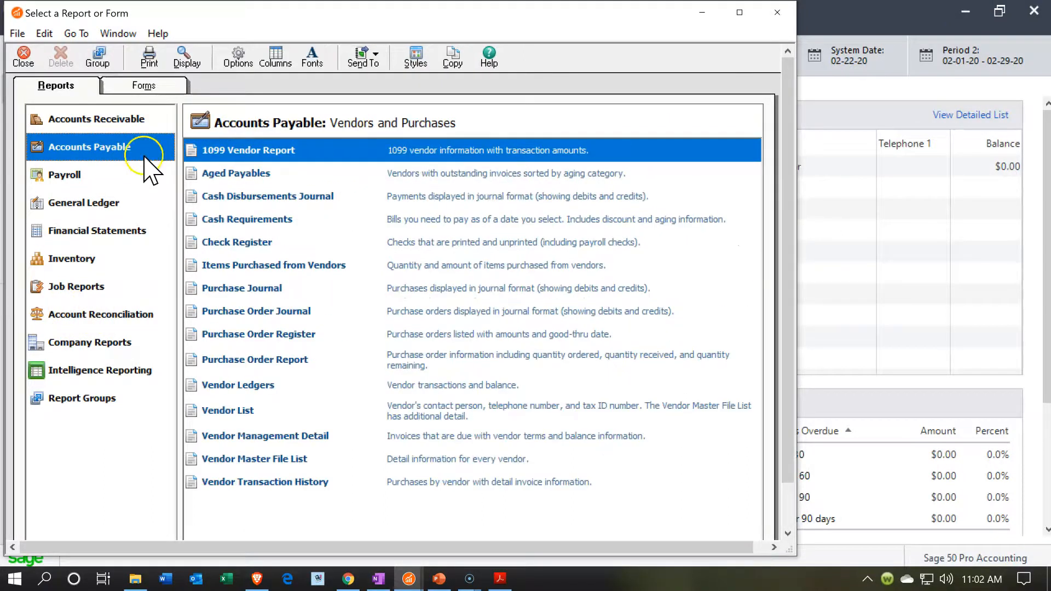
click(245, 179)
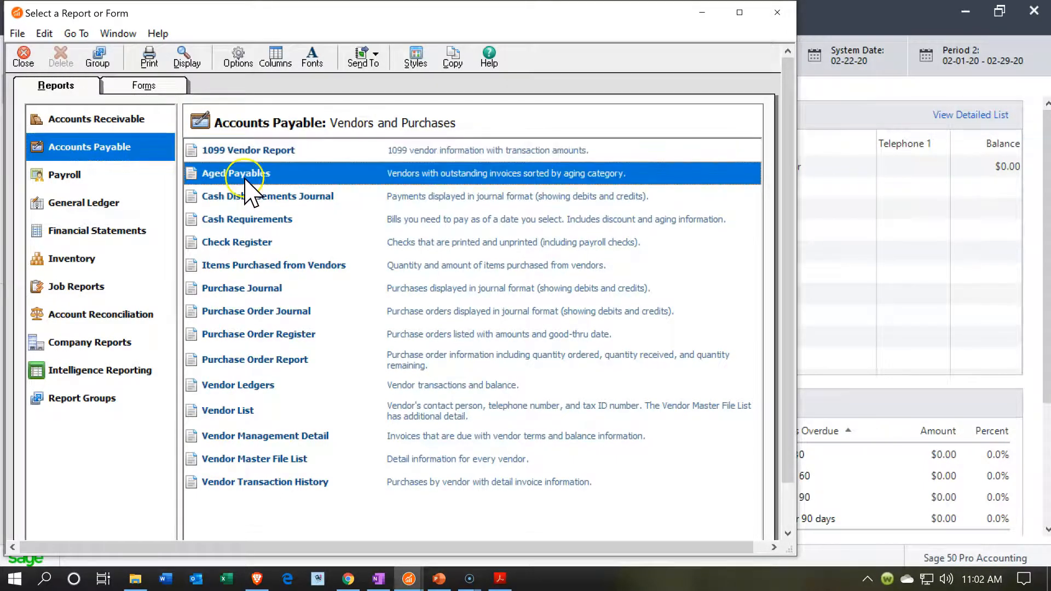
double_click(246, 179)
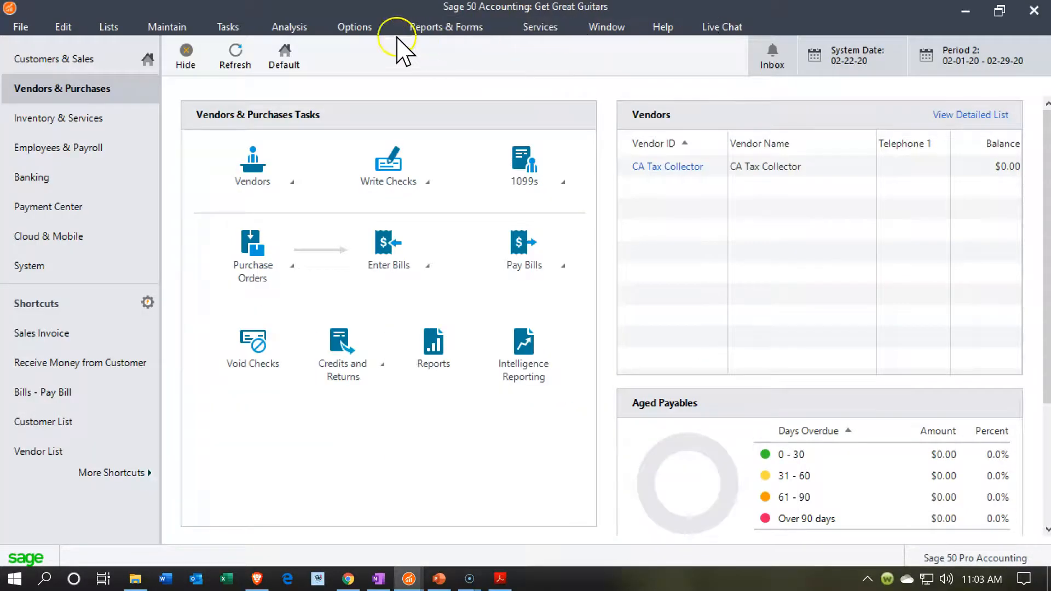
Start a general journal entry dated Jan 1, 2020, and choose account 3910 Retained Earnings for the first line
click(233, 30)
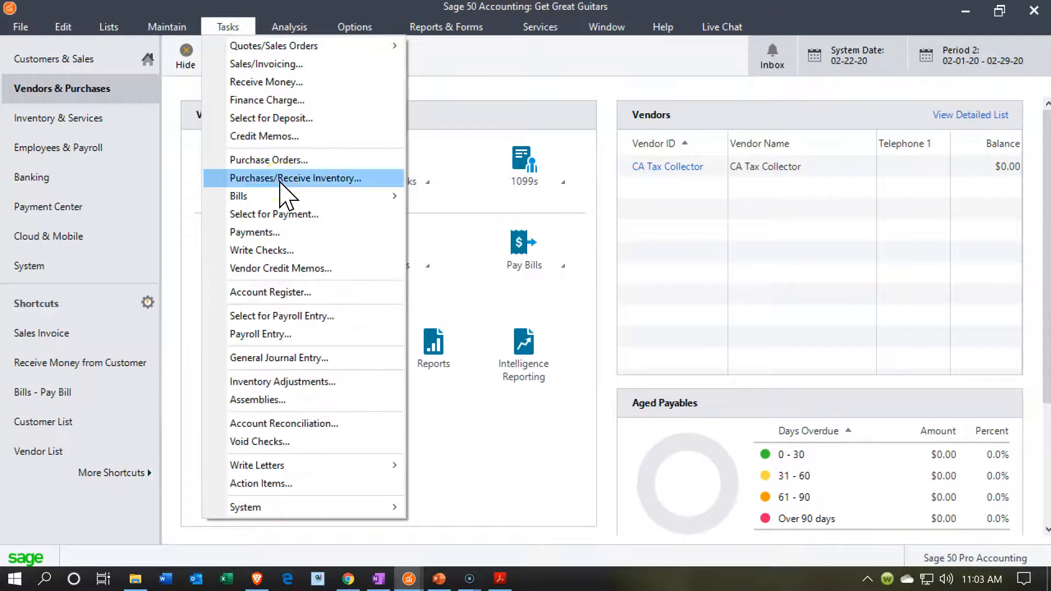
click(293, 358)
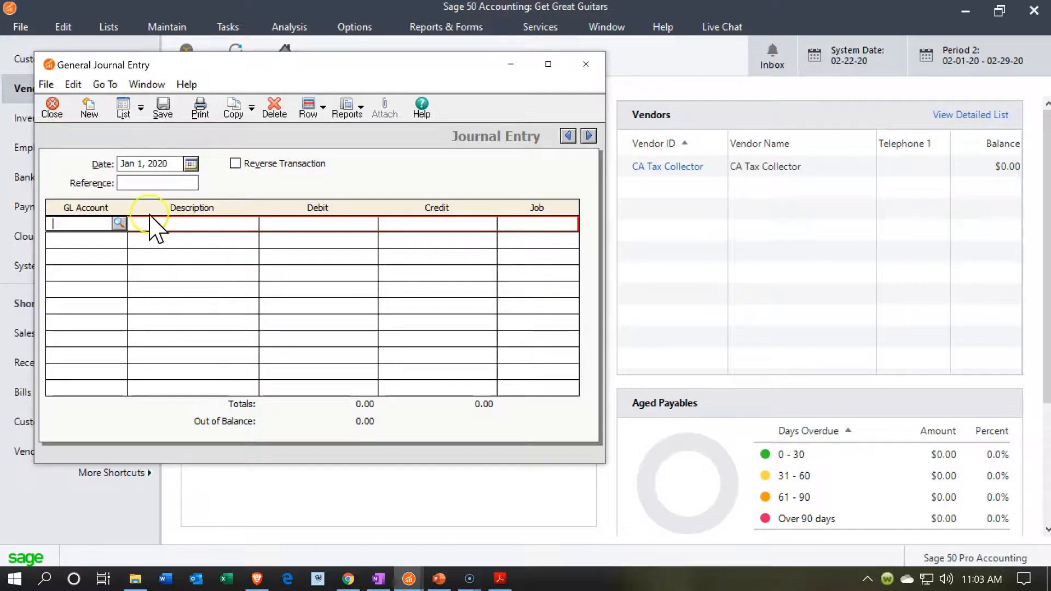
click(121, 225)
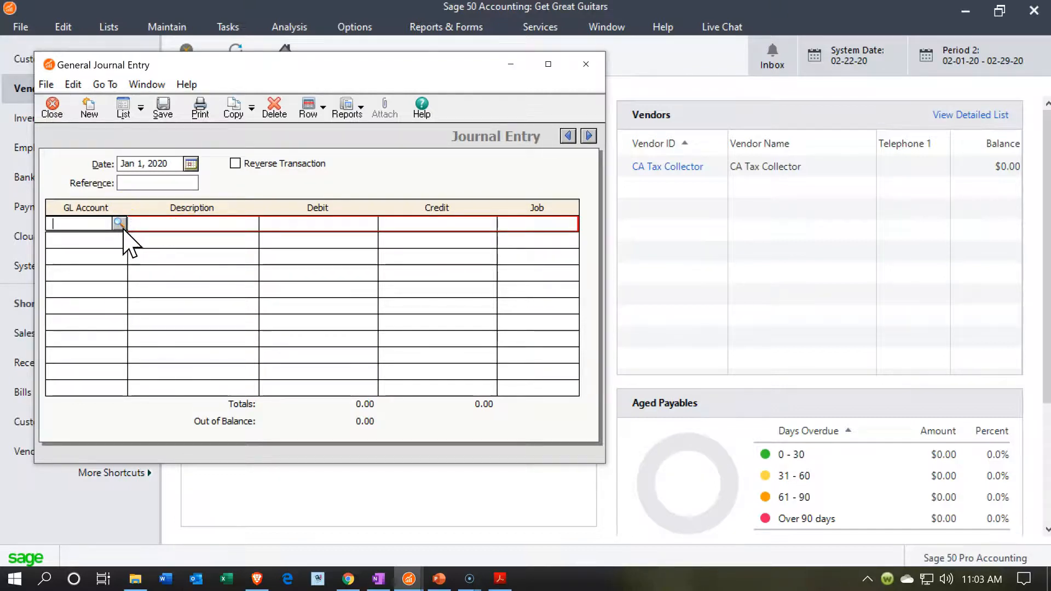
scroll(170, 293, down, 1)
scroll(167, 291, down, 3)
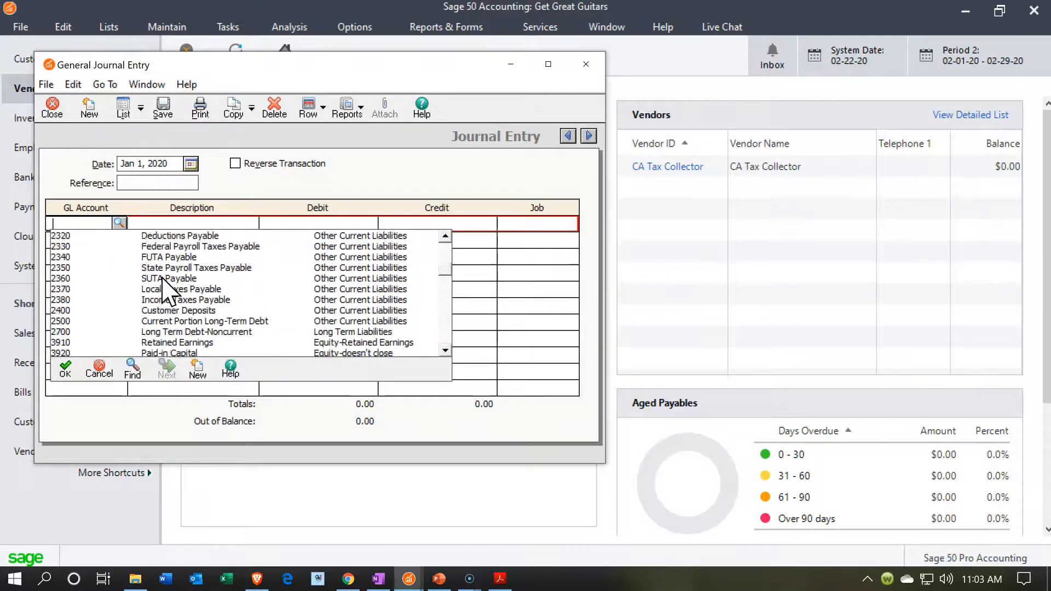
scroll(164, 290, down, 1)
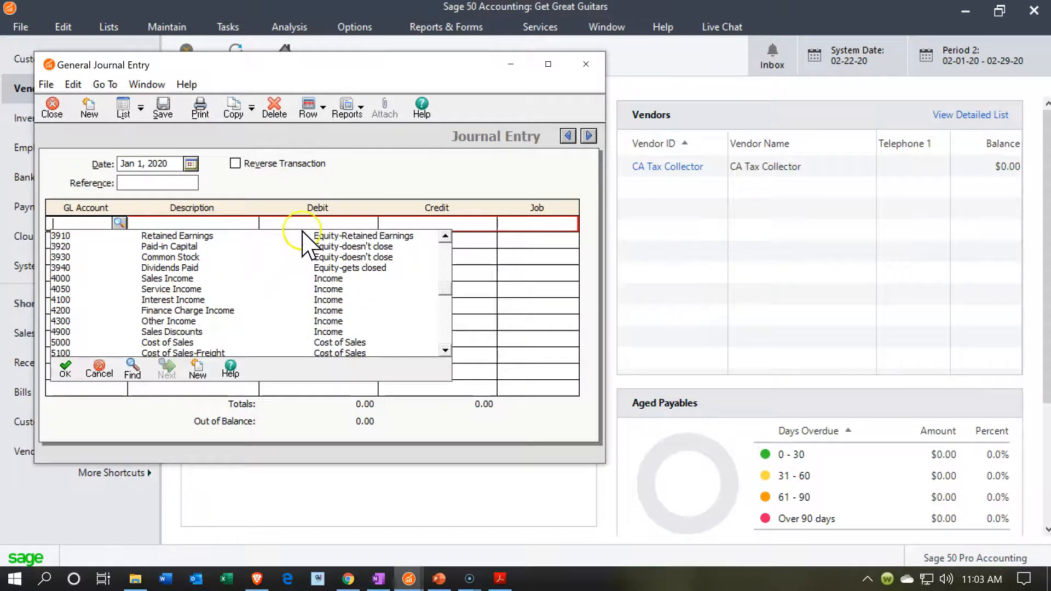
double_click(320, 236)
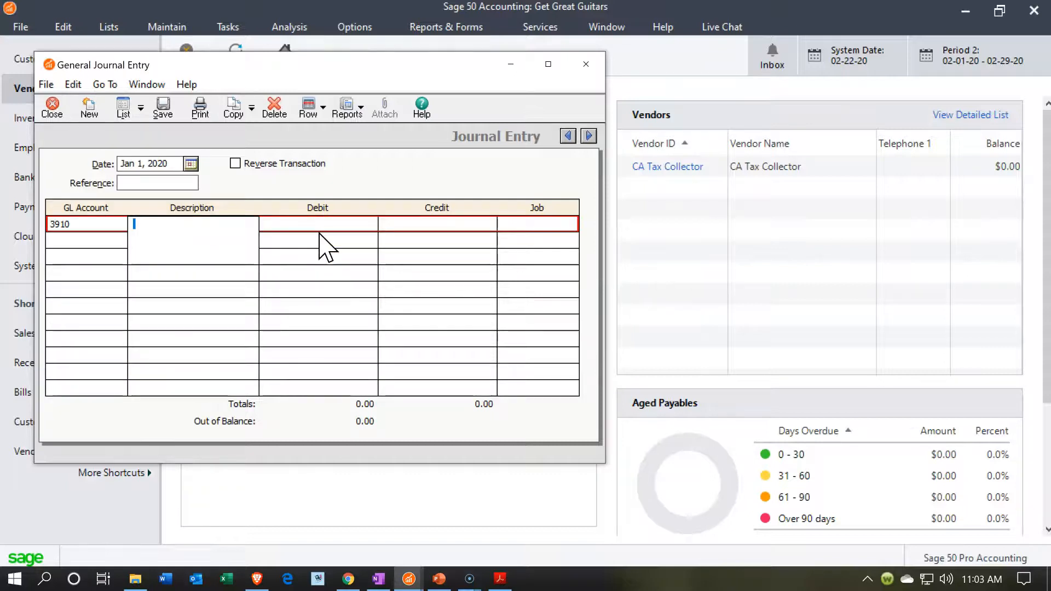
Describe the Retained Earnings line as Beginning Balance and debit it 15,000
text(Beginning Balance)
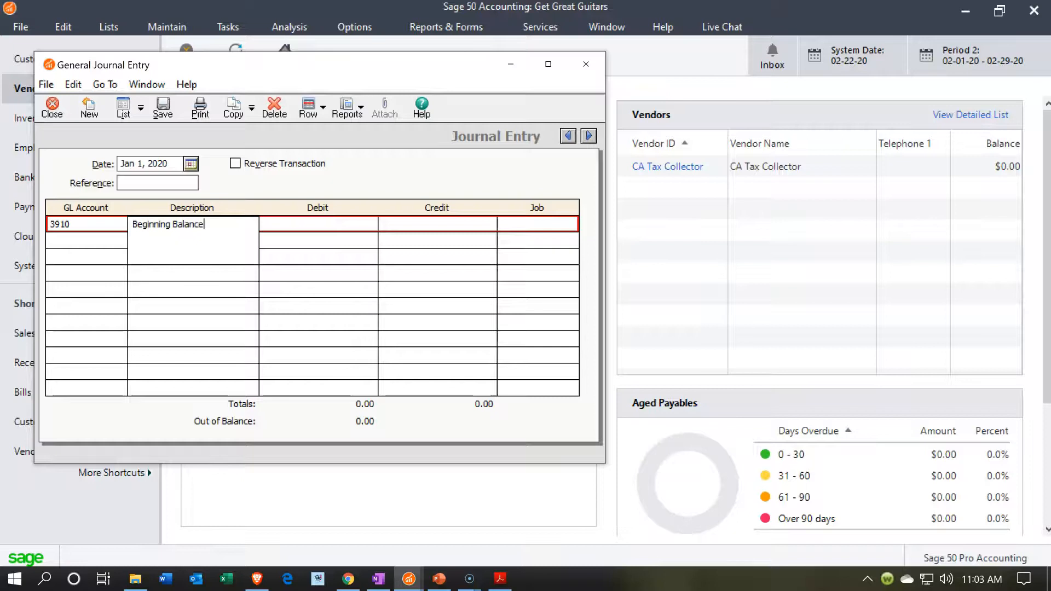
key(Tab)
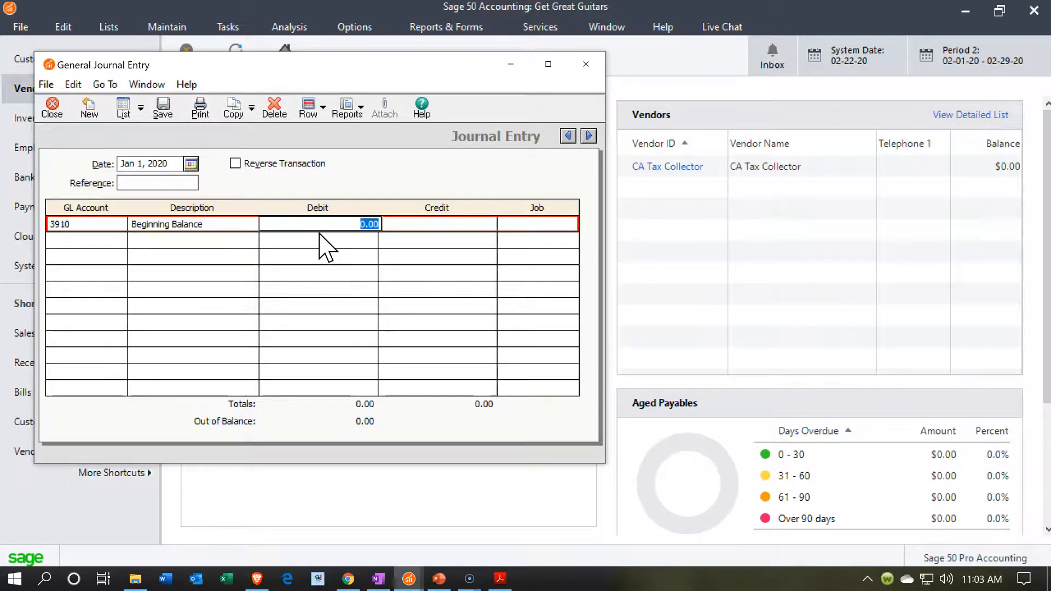
text(15000)
key(Tab)
key(Tab)
key(Tab)
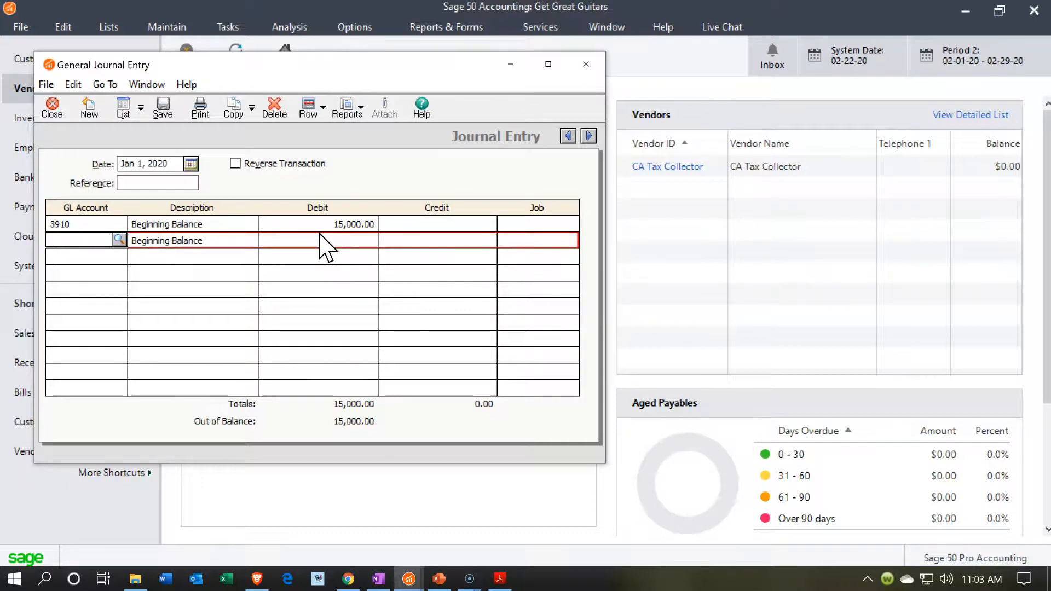
Add a second journal line that credits account 2000 Accounts Payable 15,000
text(2000)
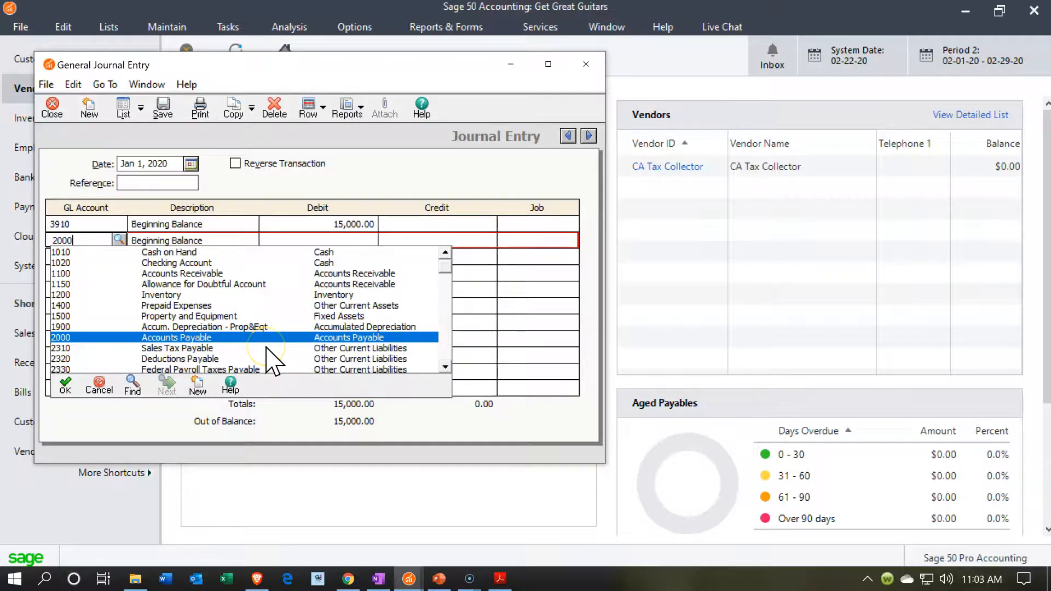
key(Tab)
key(Tab)
key(Tab)
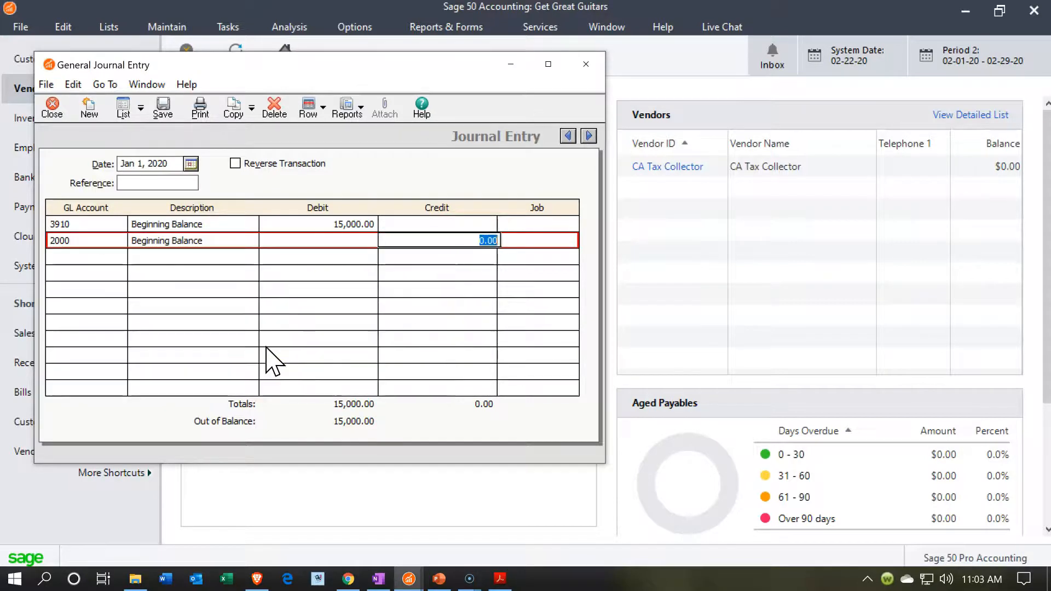
text(150000)
key(Return)
click(459, 244)
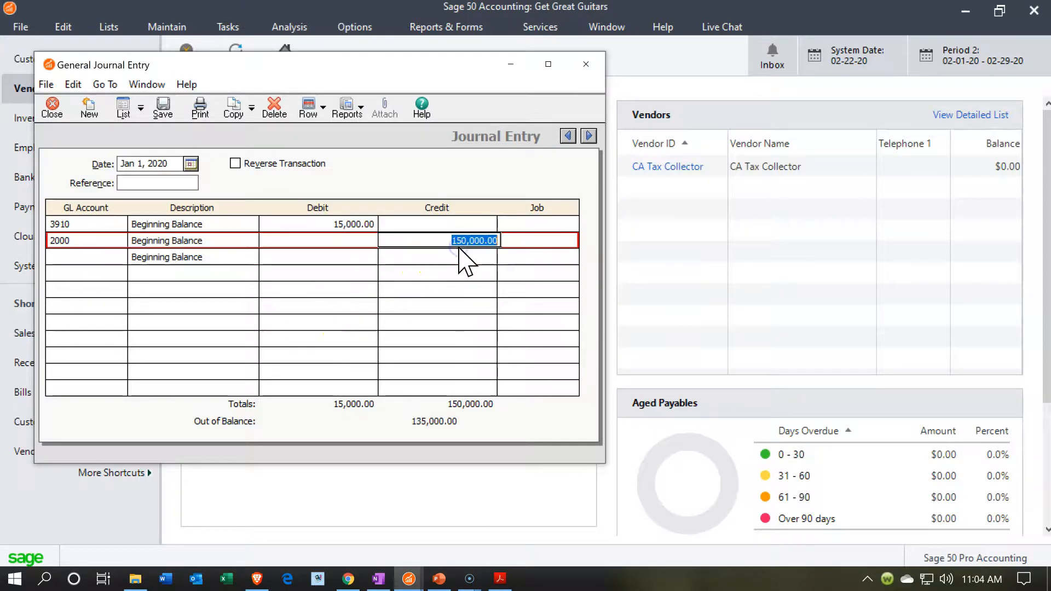
text(15000)
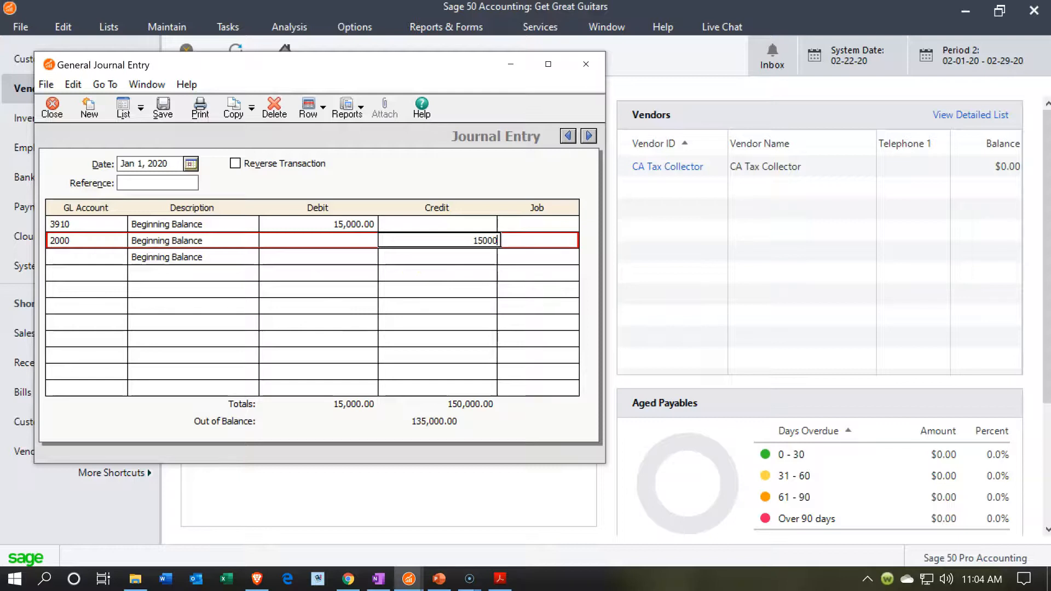
key(Return)
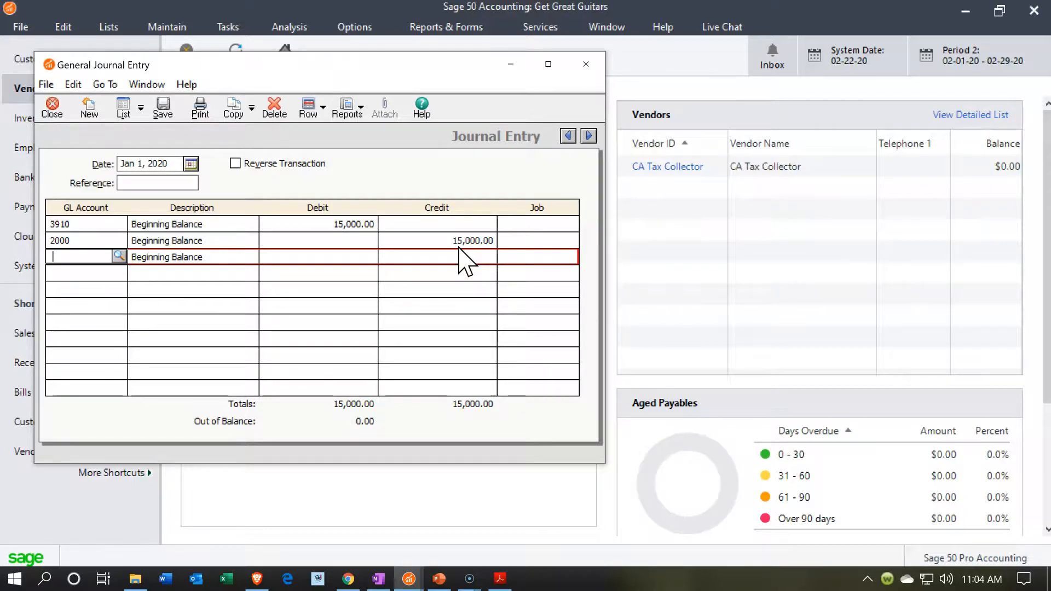
Save the journal entry, accepting that it falls outside the current period, and close the journal form
click(121, 113)
click(162, 109)
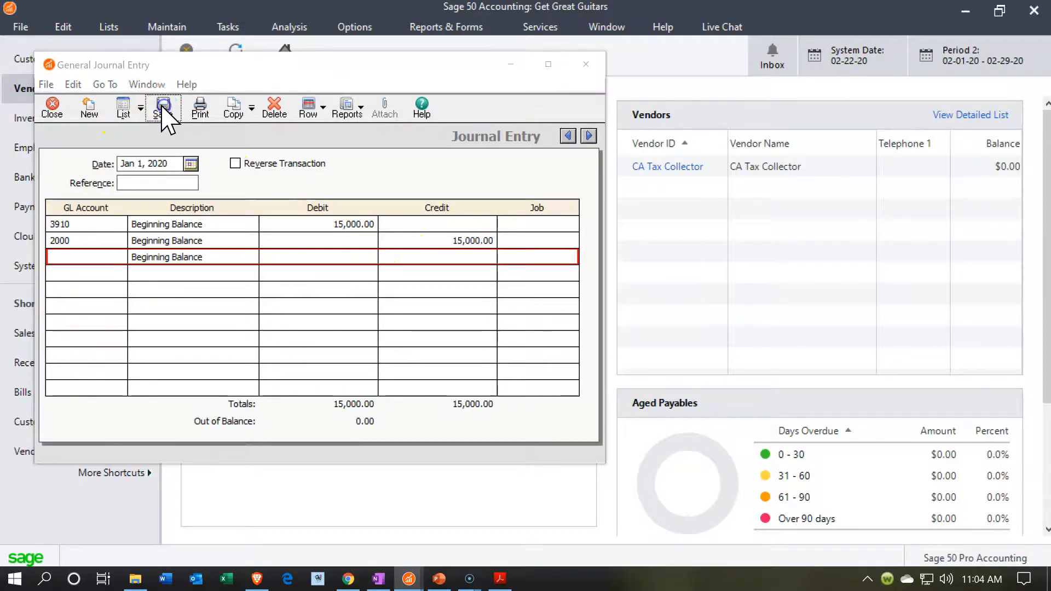
click(517, 350)
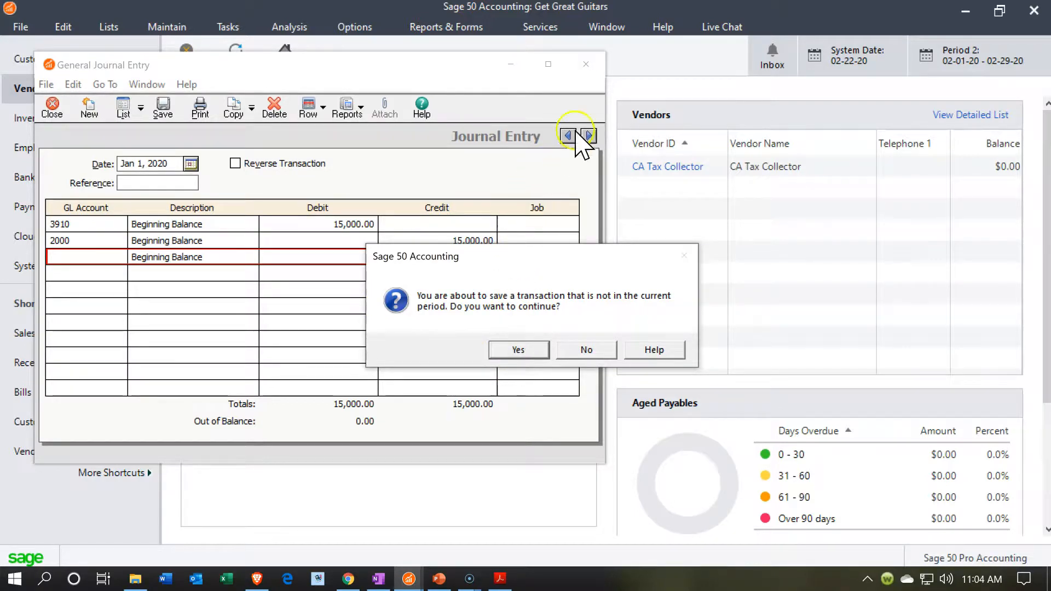
click(585, 64)
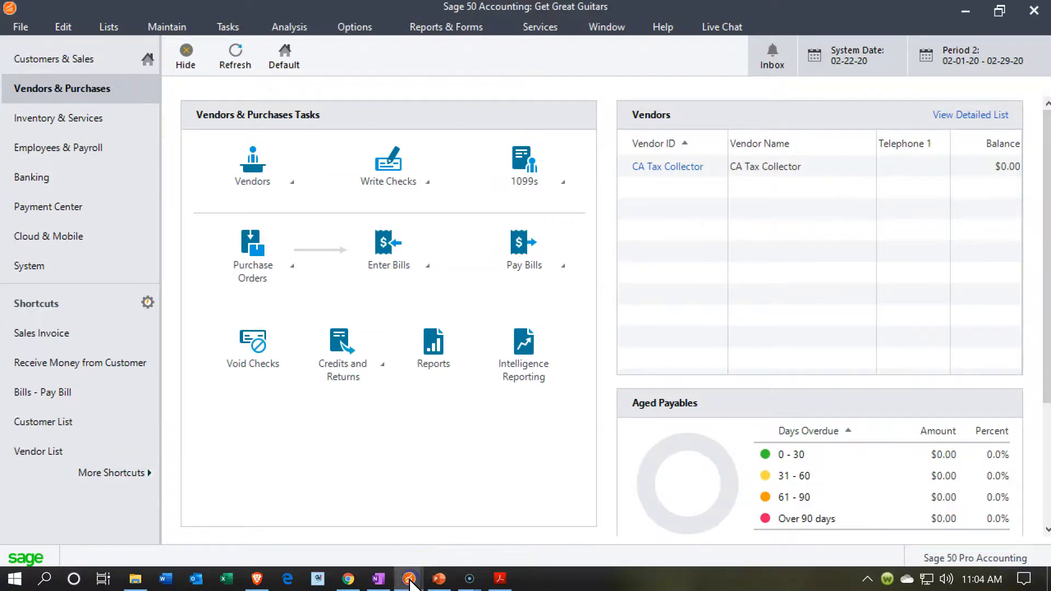
Return to the open balance sheet, refresh it, and check the accounts payable and retained earnings amounts
mouse_move(411, 584)
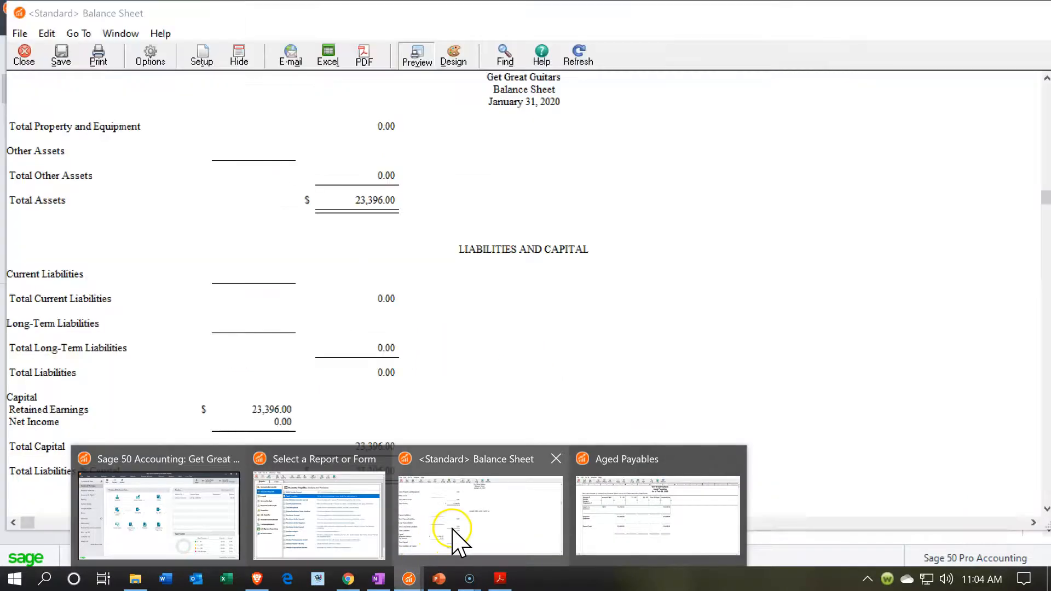
click(453, 535)
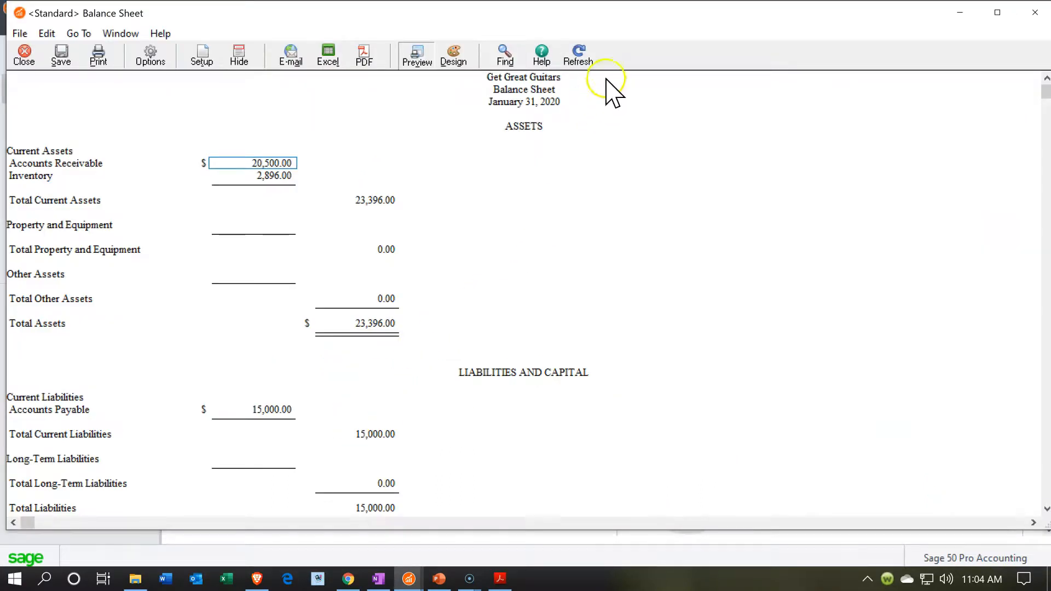
click(594, 58)
scroll(454, 334, down, 1)
scroll(454, 334, down, 3)
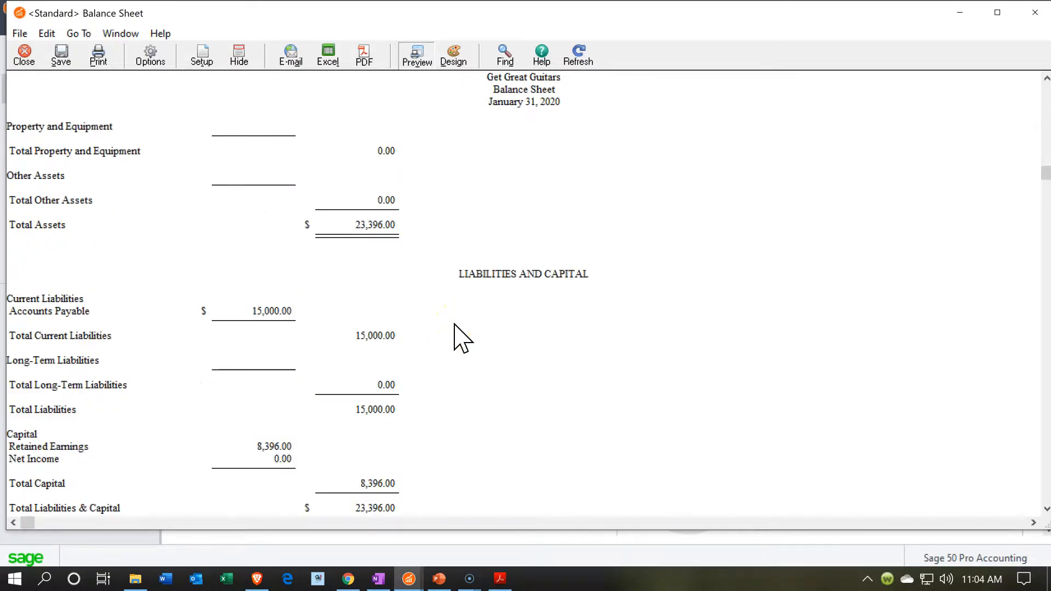
Drill down from Accounts Payable through the general ledger to its journal entry, and return to the balance sheet
double_click(291, 312)
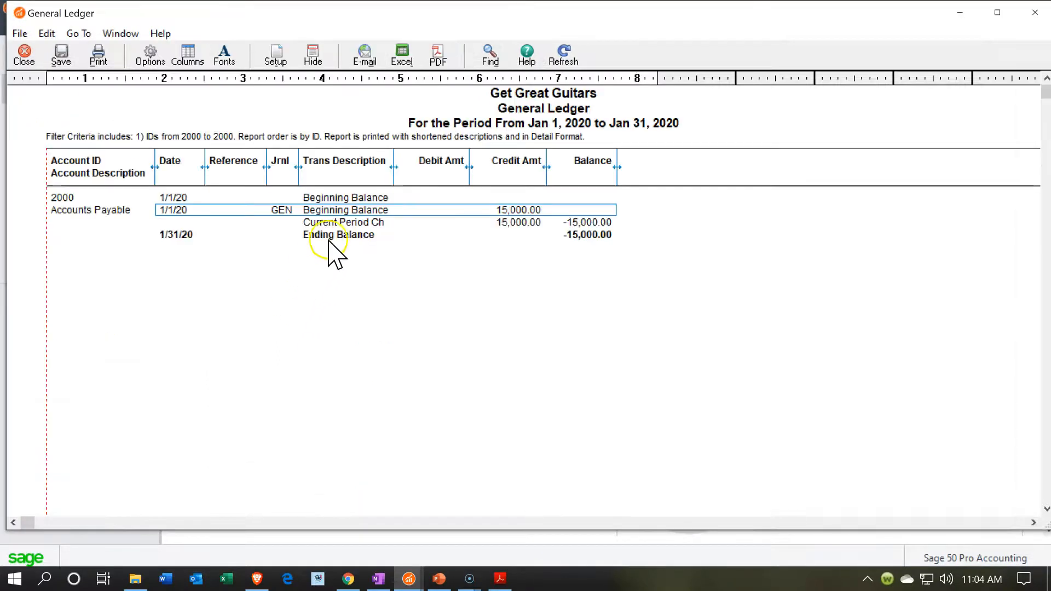
double_click(466, 210)
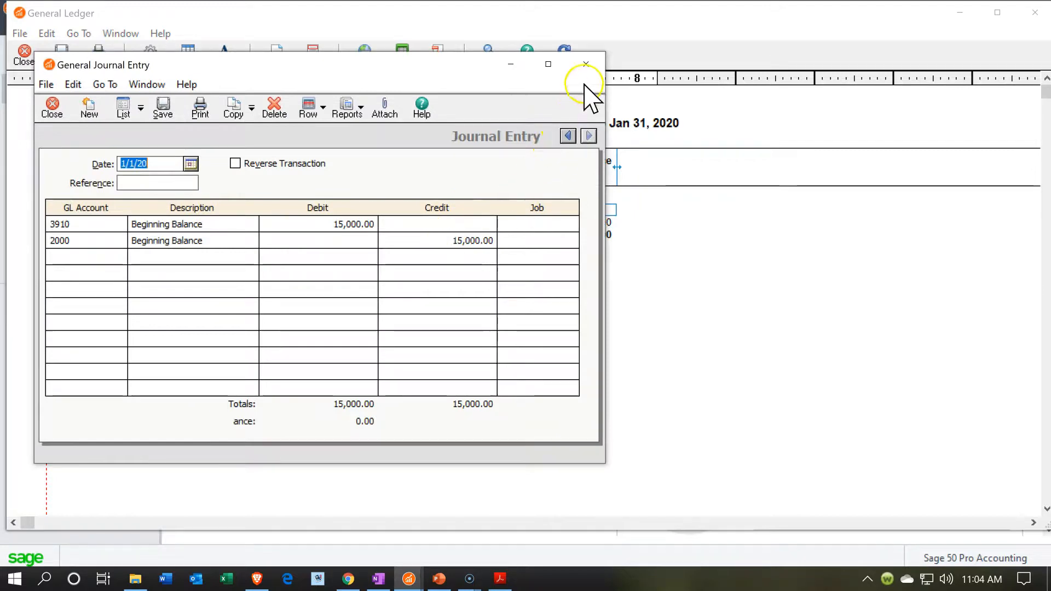
click(587, 65)
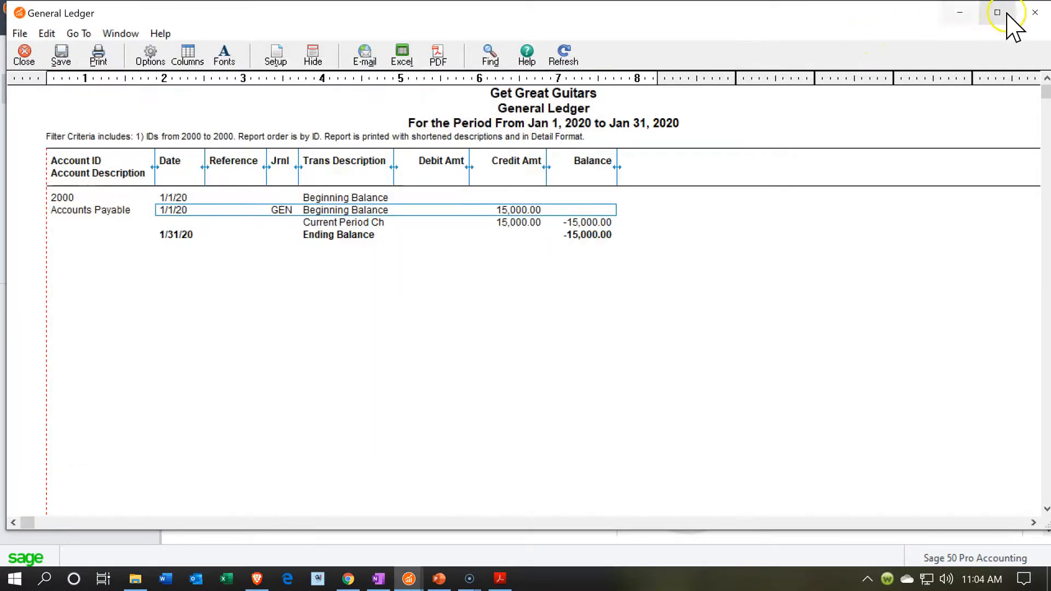
click(1028, 13)
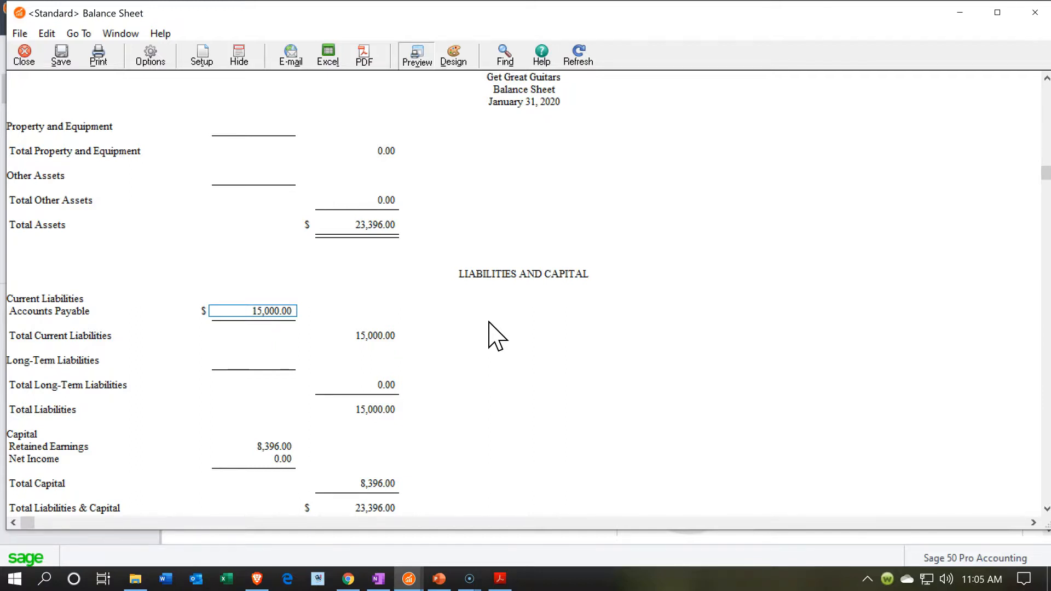
Compare the balance sheet's liabilities and capital with Beginning Balances 12.31.19.pdf in Adobe Acrobat Reader, and return to the Sage 50 balance sheet
scroll(496, 335, down, 4)
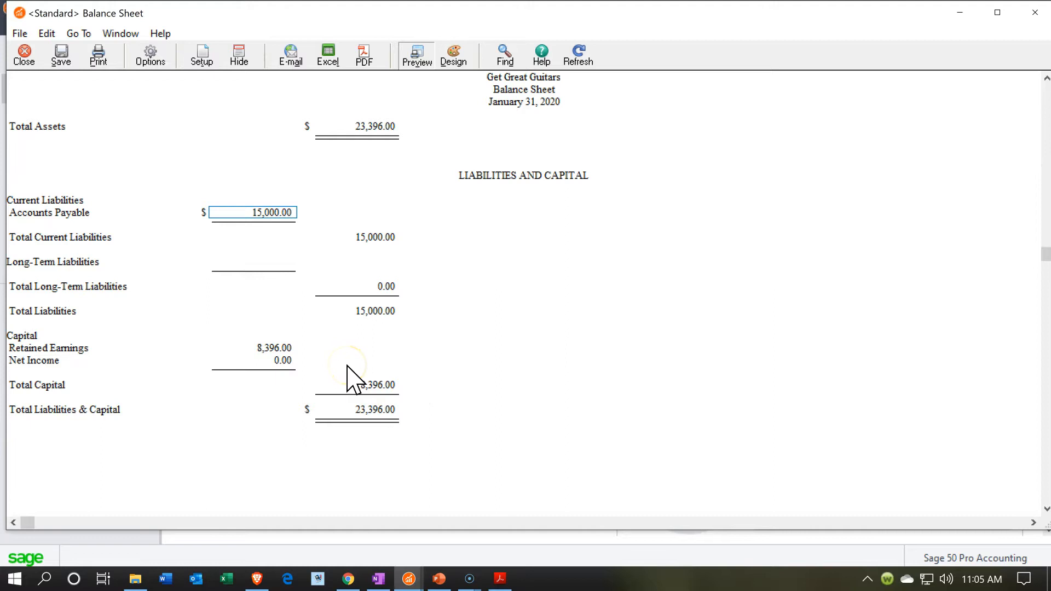
scroll(350, 377, up, 5)
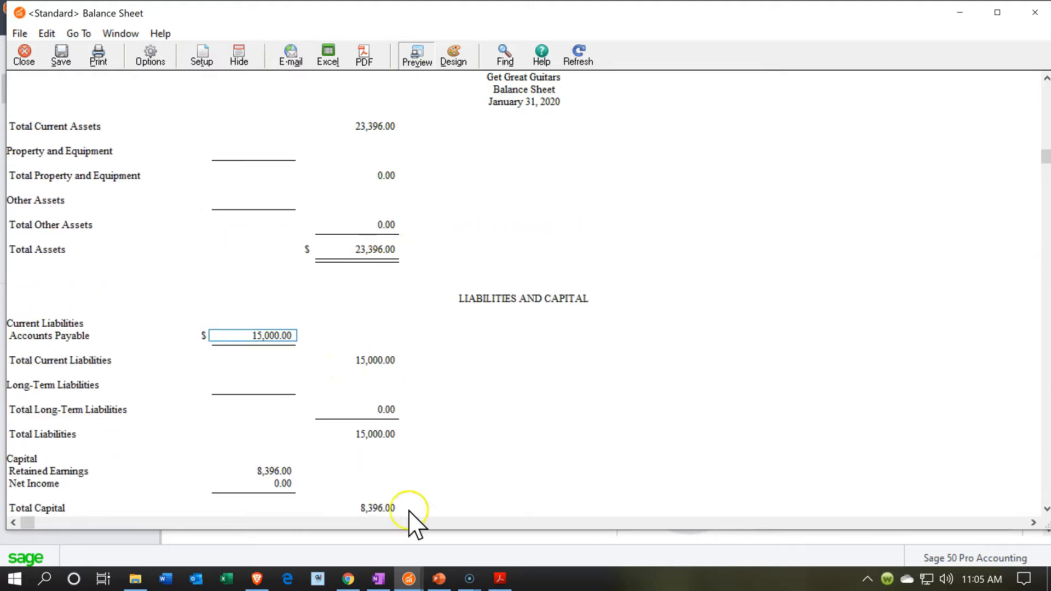
click(500, 579)
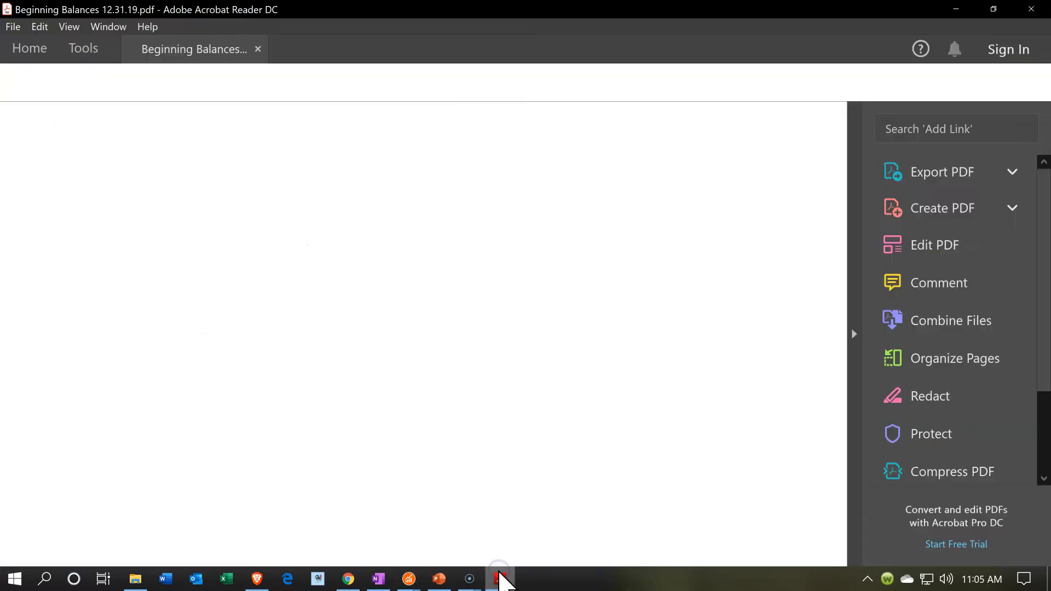
click(486, 520)
scroll(486, 526, down, 5)
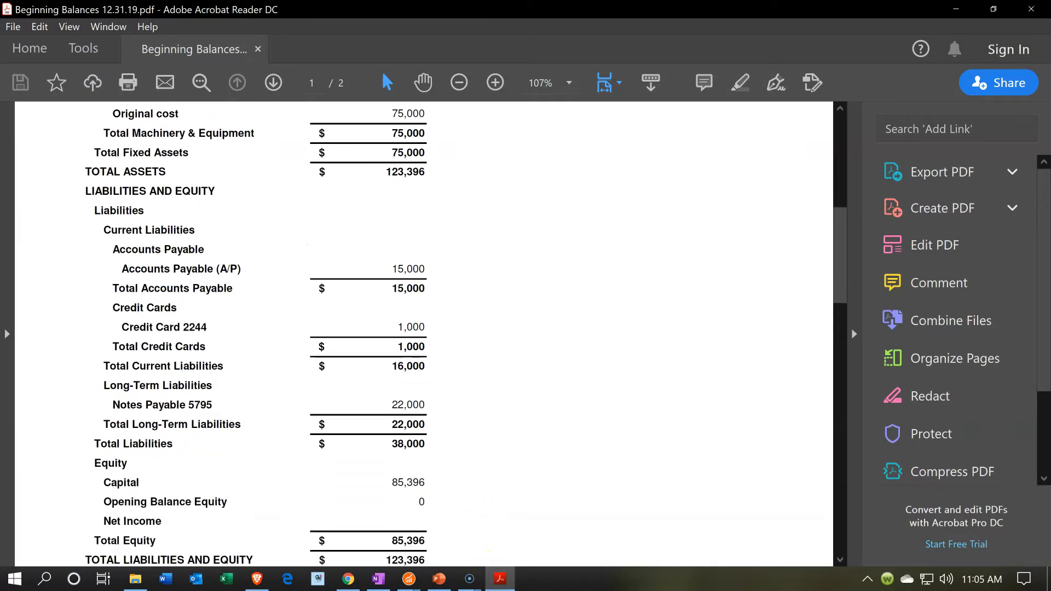
key(alt+Tab)
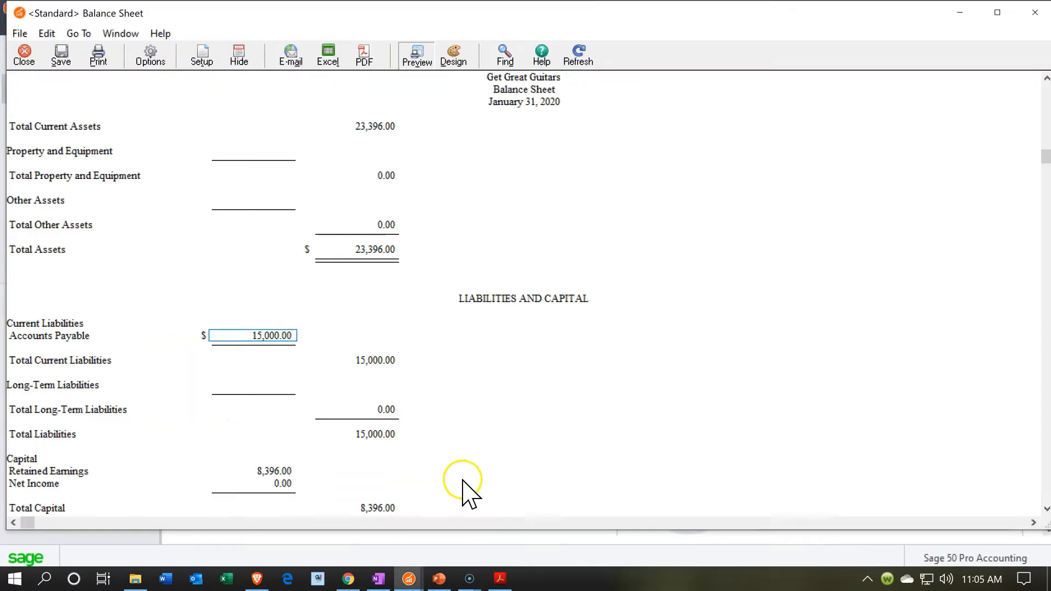
scroll(449, 460, down, 2)
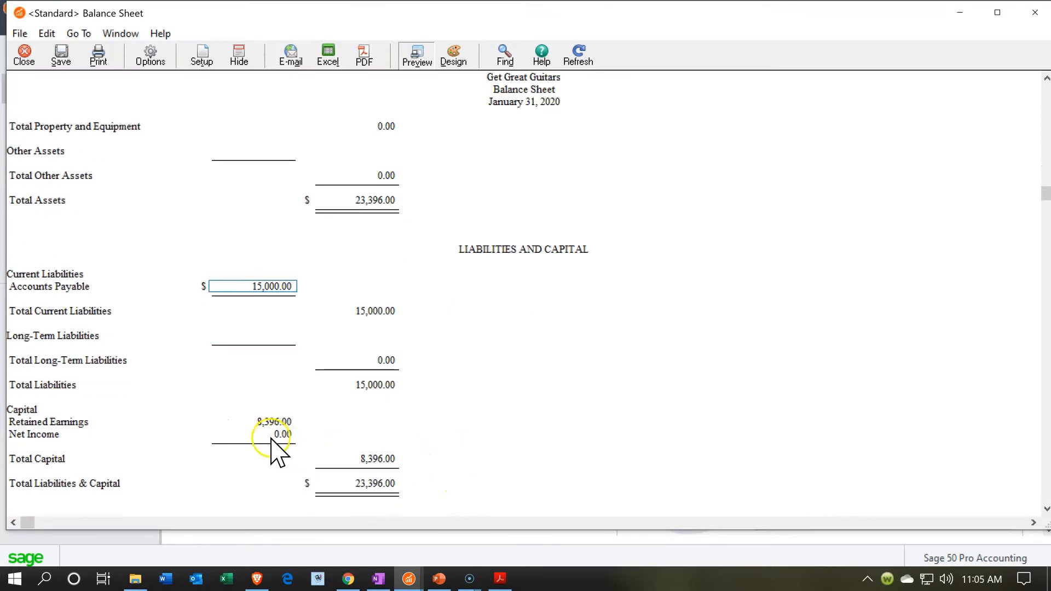